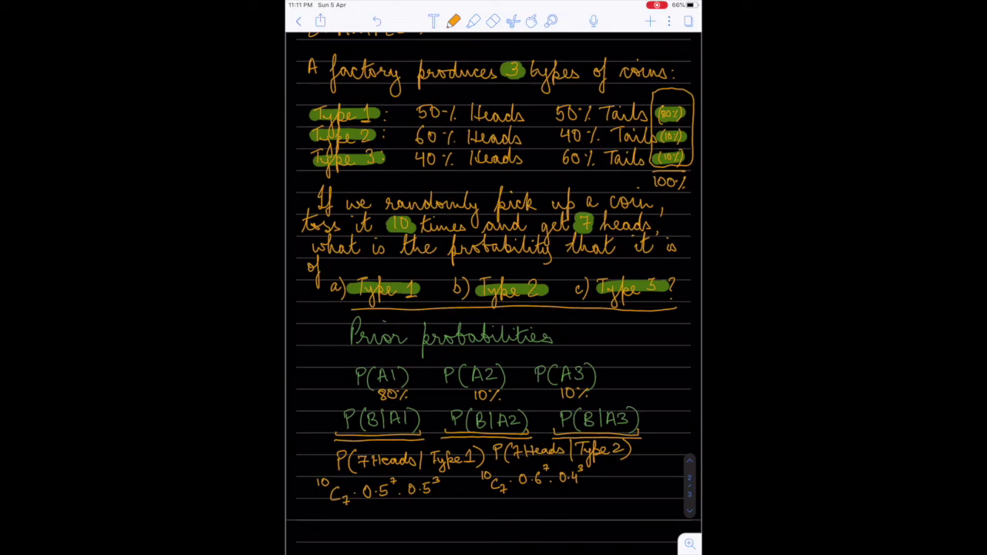
Step: Underline the handwritten binomial expressions below the Type 1 and Type 2 conditional probabilities
{"action": "left_click_drag", "start_coordinate": [317, 509], "coordinate": [587, 498]}
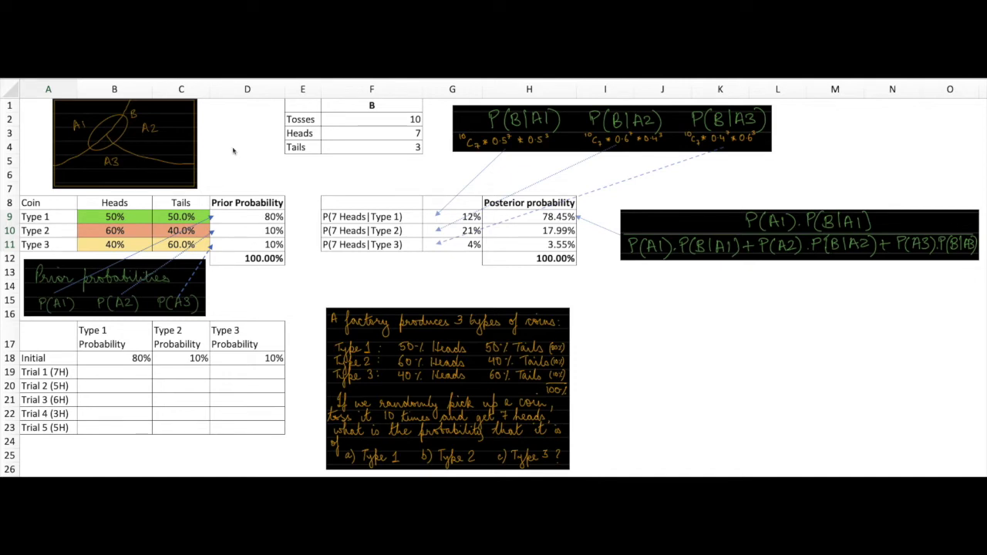
Step: Switch to the Excel worksheet and examine the three coin types with their heads and tails probabilities
{"action": "key", "text": "shift+Down"}
{"action": "key", "text": "shift+Down"}
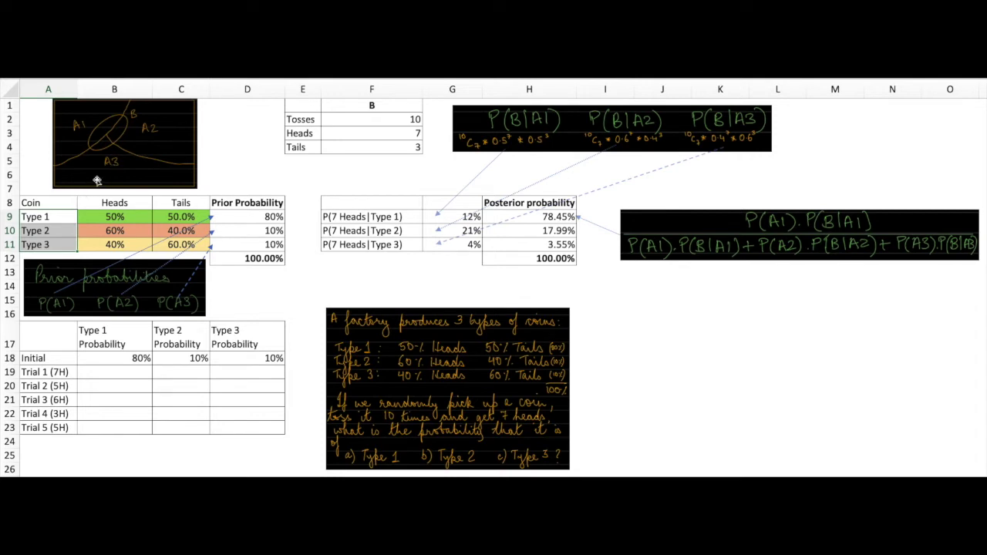
{"action": "left_click", "coordinate": [55, 217]}
{"action": "left_click", "coordinate": [52, 229]}
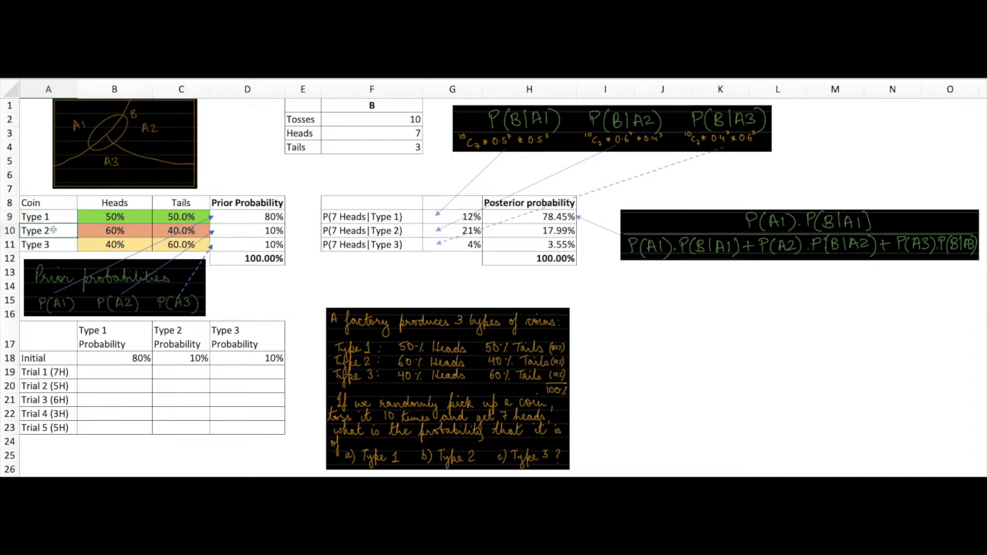
{"action": "left_click", "coordinate": [51, 244]}
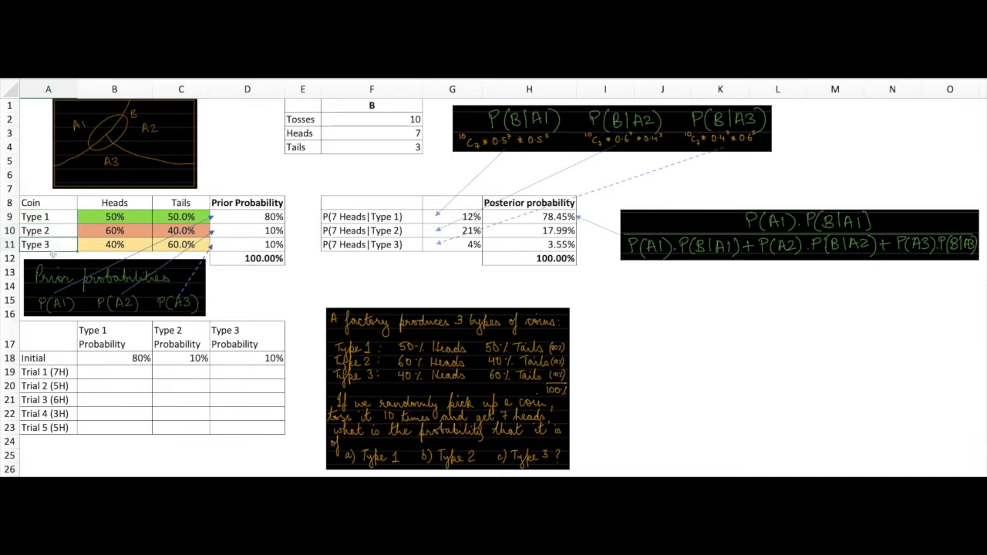
{"action": "left_click", "coordinate": [61, 217]}
{"action": "left_click", "coordinate": [57, 230]}
{"action": "left_click", "coordinate": [55, 243]}
{"action": "left_click", "coordinate": [56, 231]}
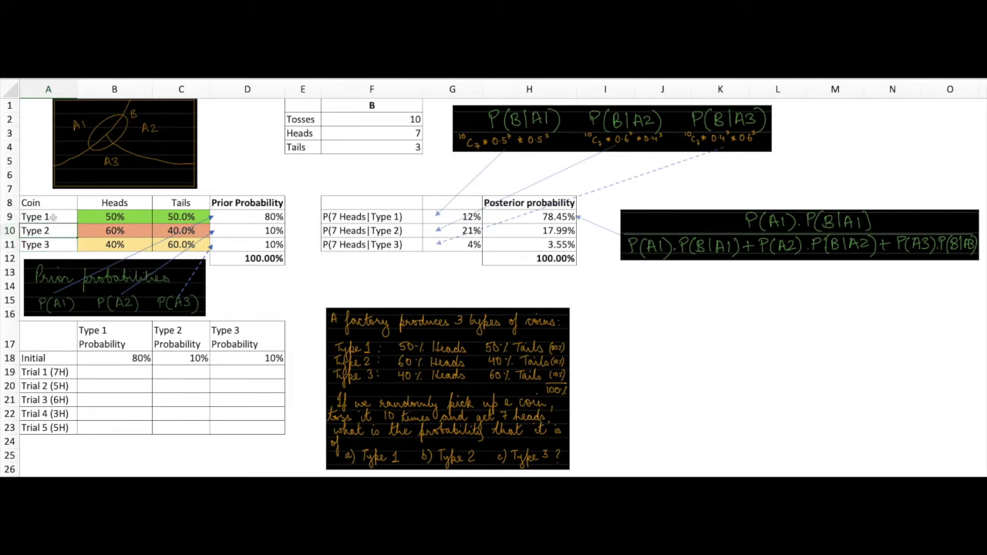
{"action": "left_click", "coordinate": [52, 217]}
{"action": "left_click", "coordinate": [54, 247]}
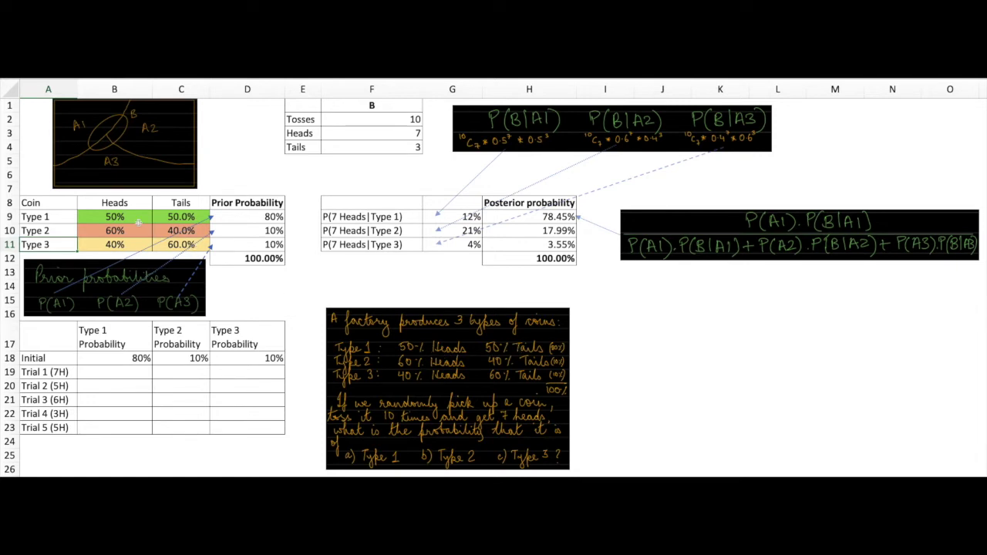
{"action": "left_click_drag", "start_coordinate": [114, 216], "coordinate": [160, 245]}
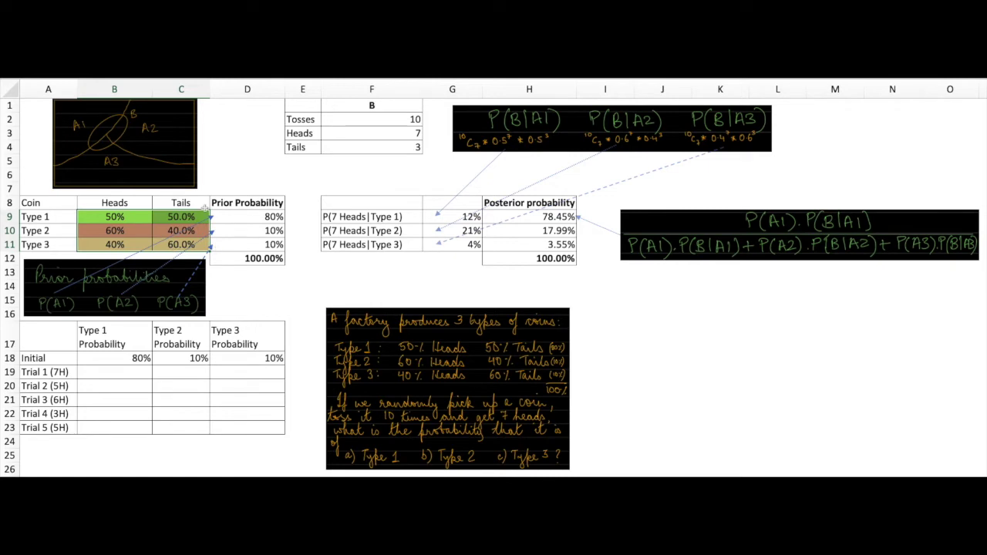
Step: Review the numbers of tosses, heads and tails in the table for event B
{"action": "left_click_drag", "start_coordinate": [304, 105], "coordinate": [350, 144]}
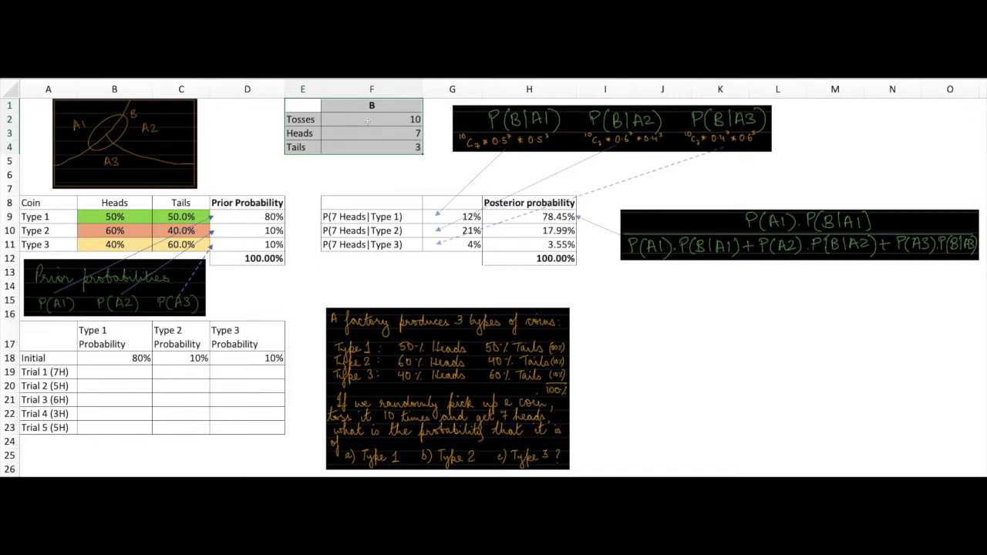
{"action": "left_click", "coordinate": [367, 120]}
{"action": "left_click", "coordinate": [367, 133]}
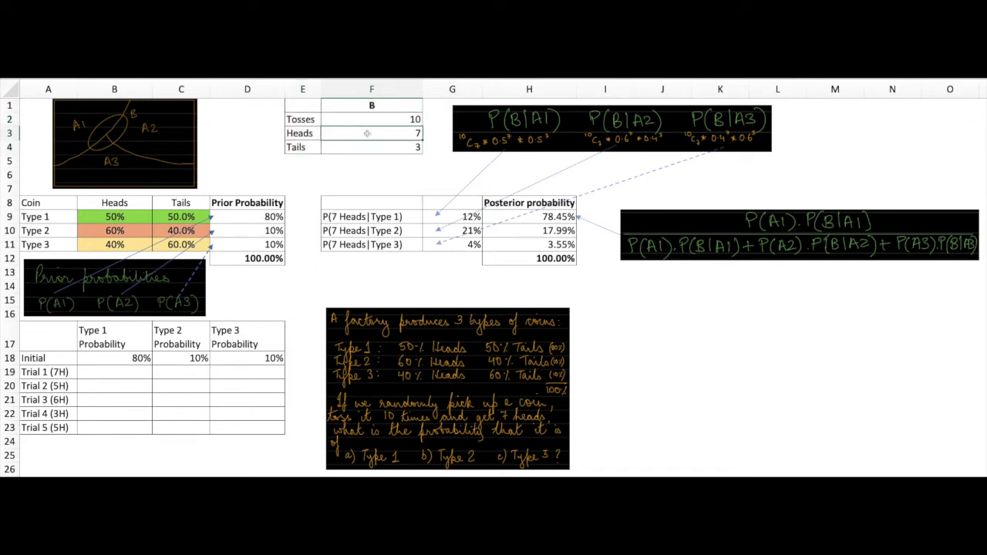
{"action": "left_click", "coordinate": [367, 147]}
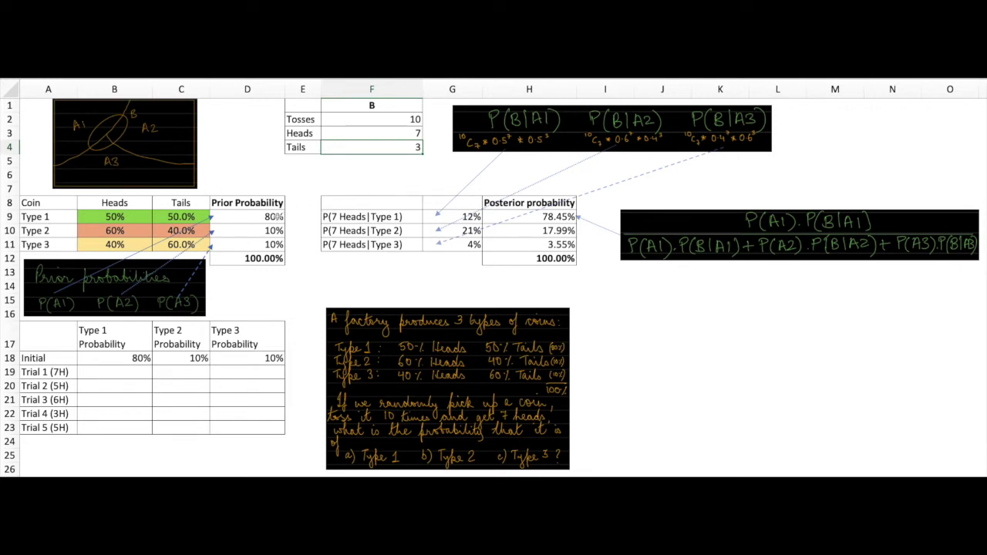
Step: Examine the prior probabilities of the three coin types in D9:D11
{"action": "left_click_drag", "start_coordinate": [274, 216], "coordinate": [273, 244]}
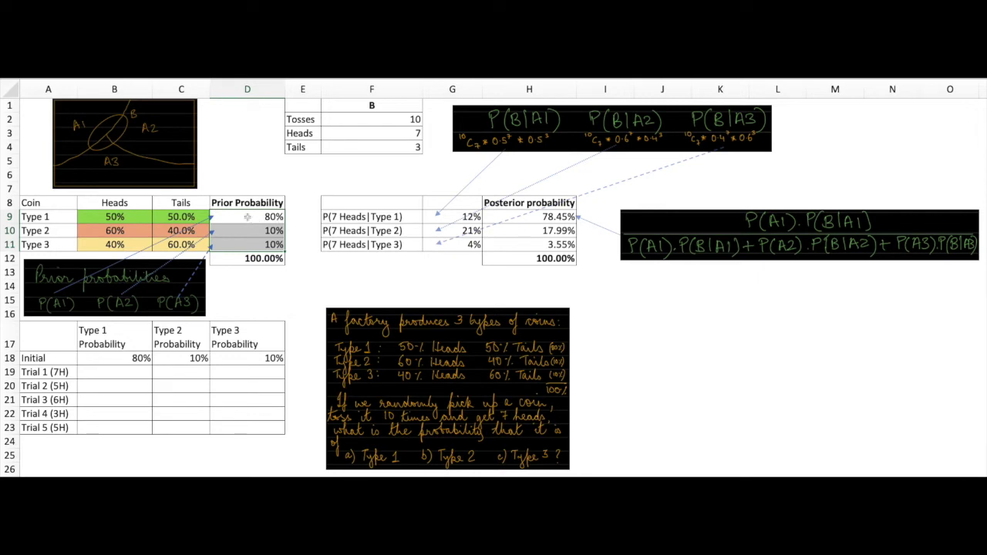
{"action": "left_click_drag", "start_coordinate": [247, 217], "coordinate": [245, 245]}
{"action": "key", "text": "Right"}
{"action": "key", "text": "Right"}
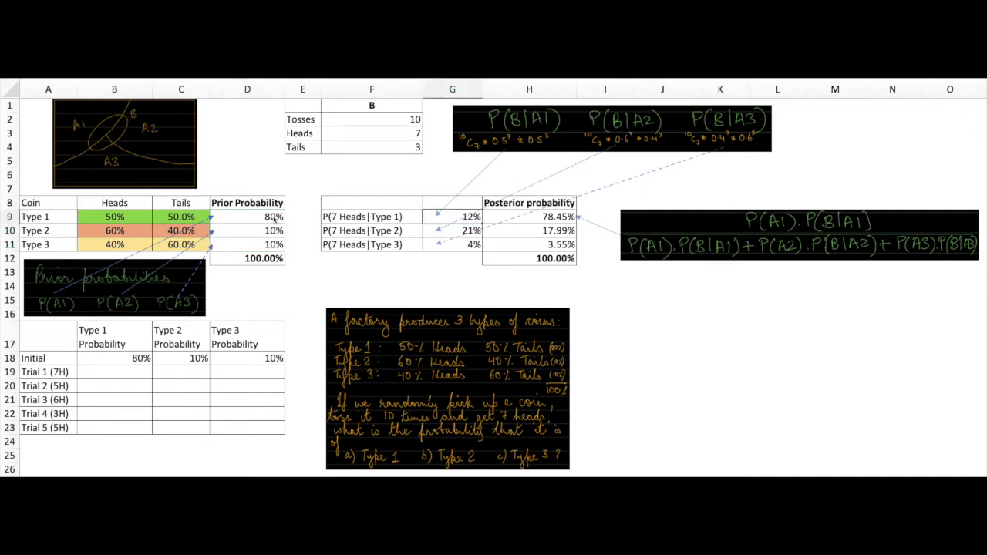
{"action": "left_click", "coordinate": [269, 216]}
{"action": "left_click_drag", "start_coordinate": [268, 217], "coordinate": [263, 244]}
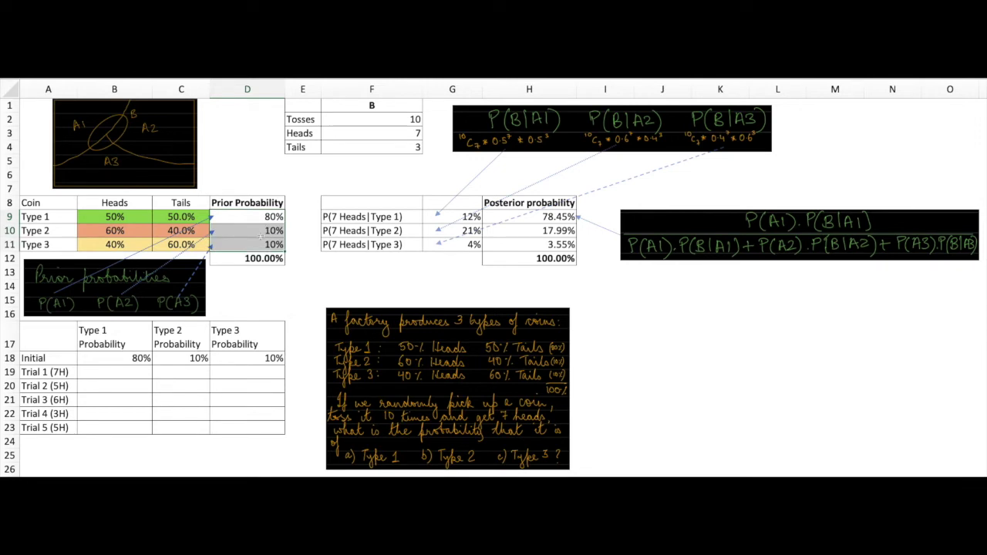
{"action": "left_click_drag", "start_coordinate": [246, 217], "coordinate": [245, 242]}
{"action": "left_click", "coordinate": [236, 217]}
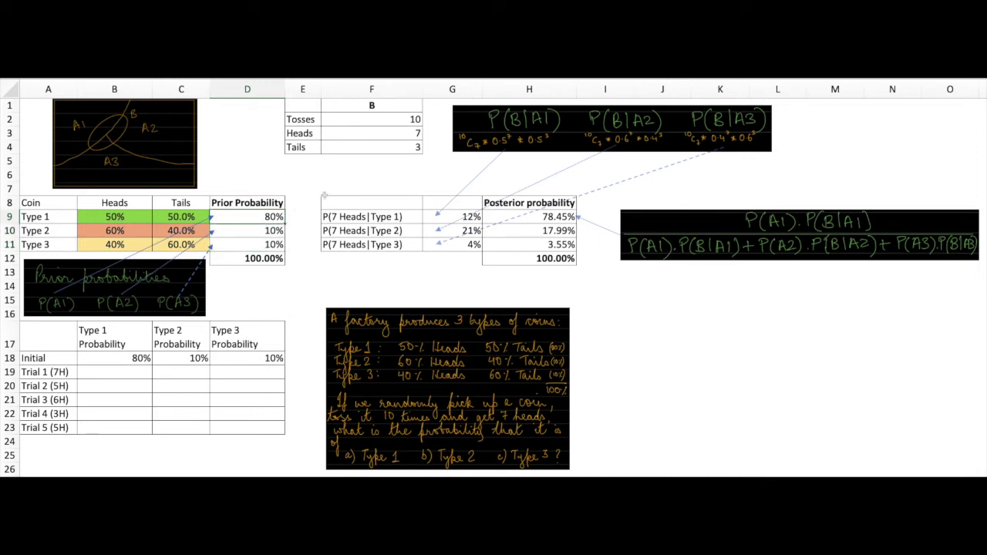
Step: Examine the conditional probabilities of 7 heads for each coin type in G9:G11 against the handwritten binomial formulas
{"action": "left_click", "coordinate": [443, 216]}
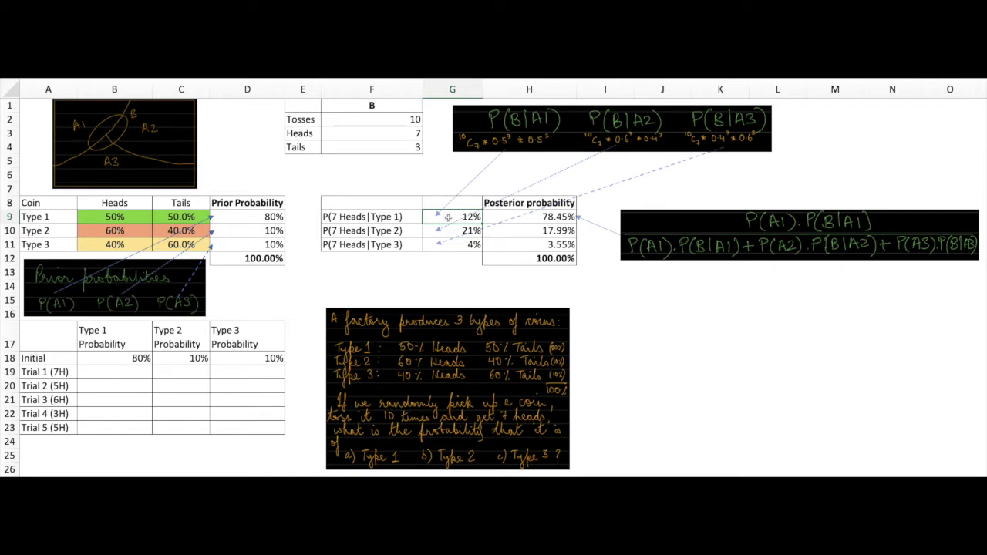
{"action": "left_click", "coordinate": [451, 231]}
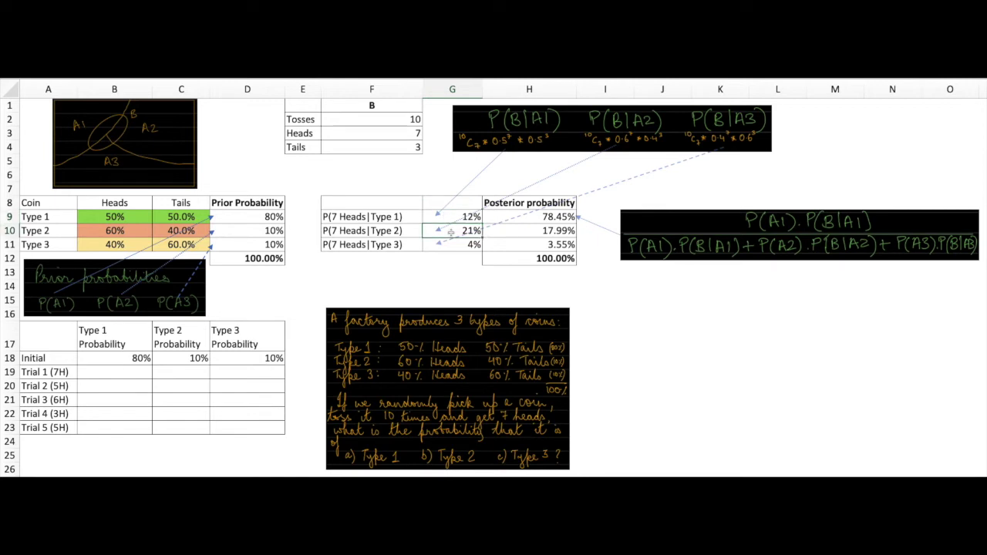
{"action": "left_click", "coordinate": [450, 245]}
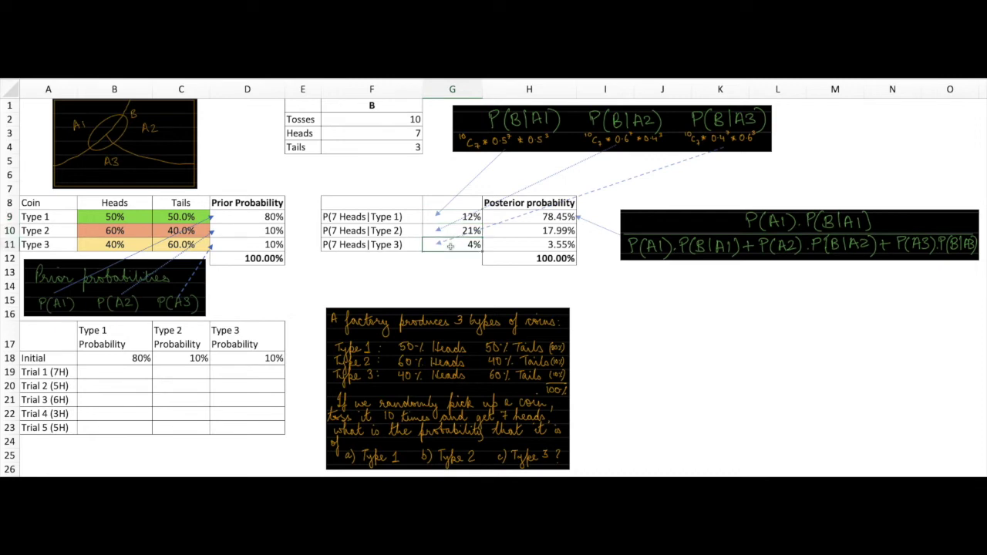
{"action": "left_click", "coordinate": [451, 231]}
{"action": "left_click", "coordinate": [453, 217]}
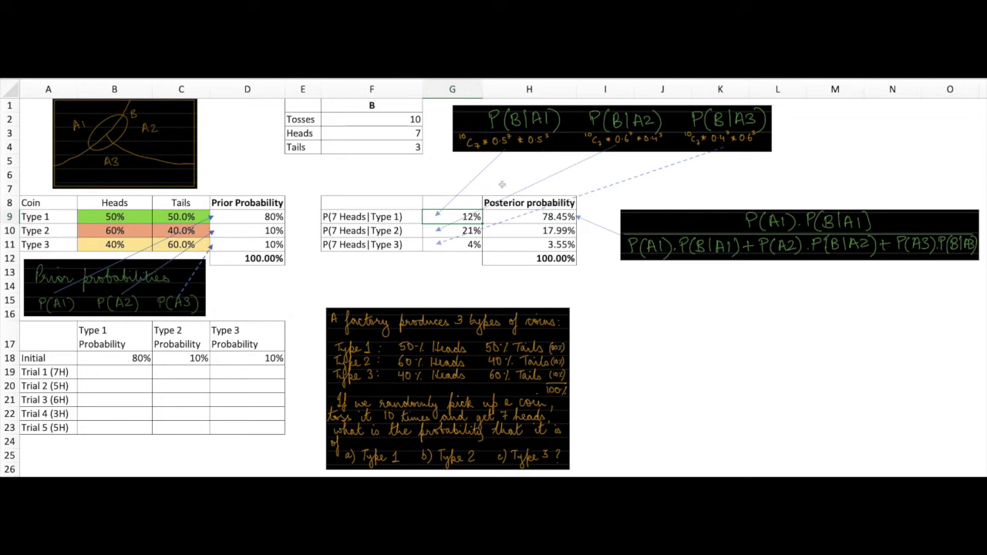
{"action": "left_click", "coordinate": [453, 231]}
{"action": "left_click", "coordinate": [454, 245]}
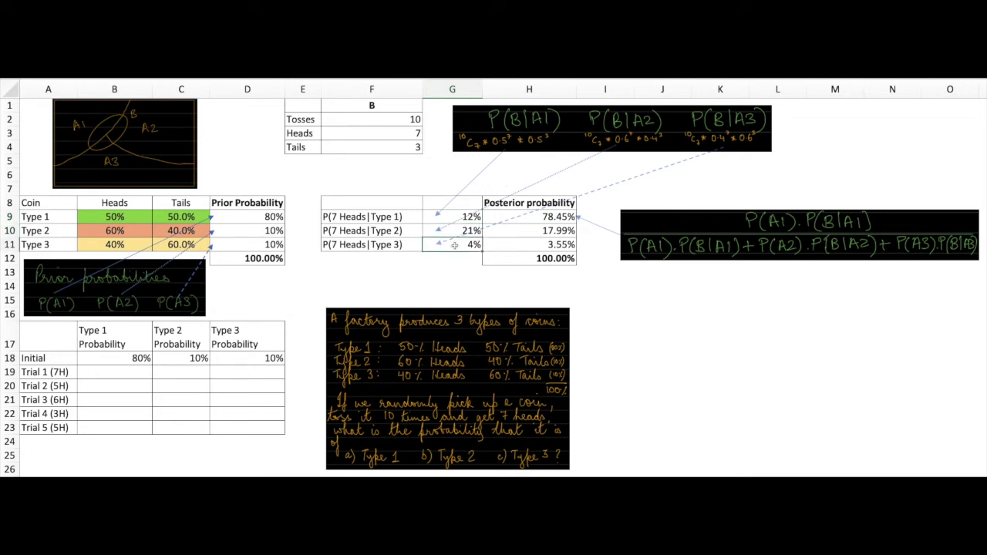
{"action": "left_click_drag", "start_coordinate": [431, 218], "coordinate": [430, 240]}
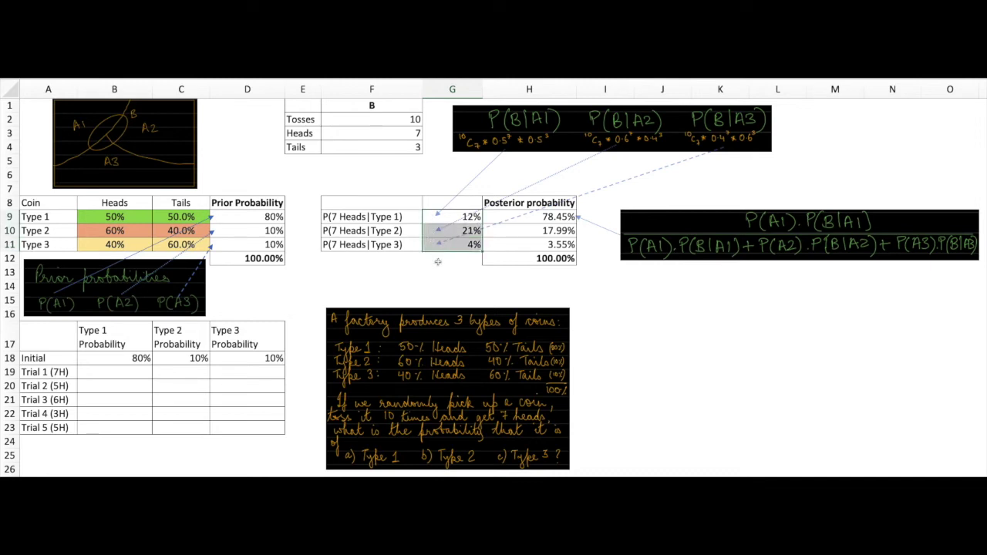
{"action": "left_click", "coordinate": [439, 266]}
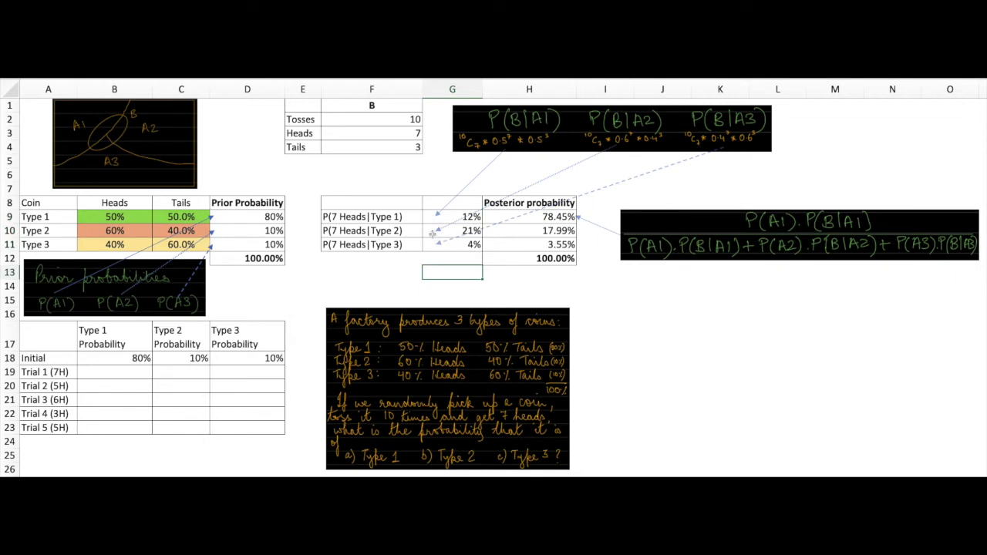
{"action": "left_click", "coordinate": [432, 233]}
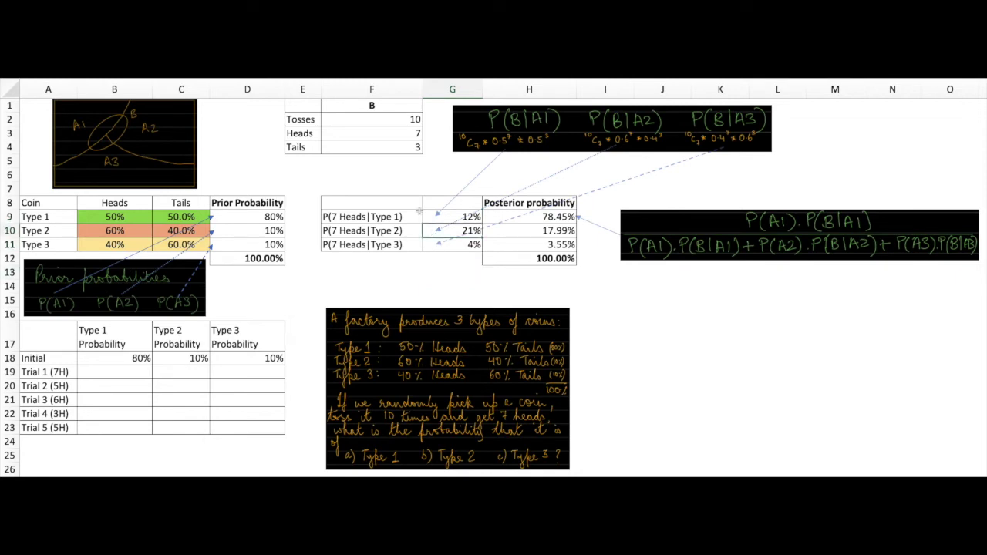
Step: Compare the toss and heads counts and each coin's heads probability with the conditional probabilities of 7 heads
{"action": "left_click", "coordinate": [408, 136]}
{"action": "left_click", "coordinate": [408, 119]}
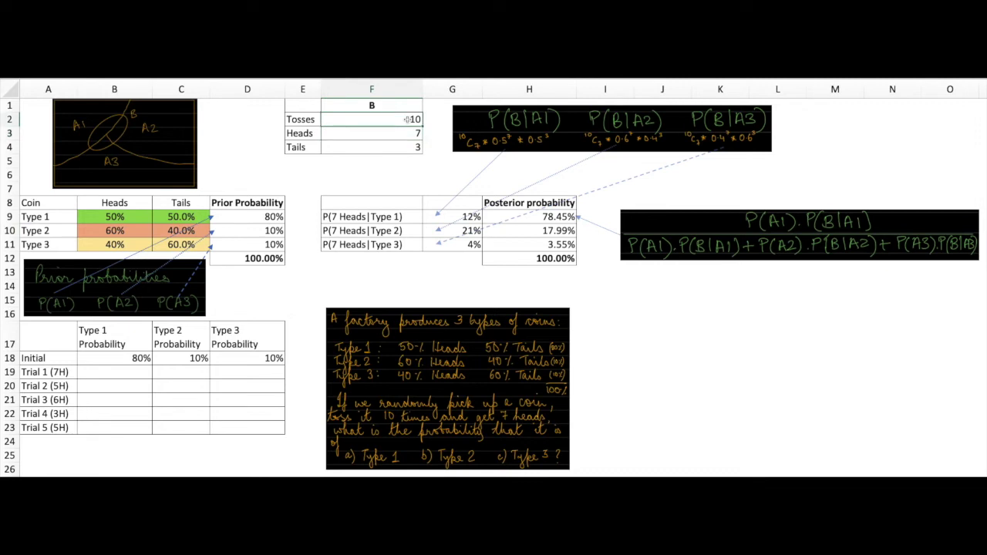
{"action": "left_click", "coordinate": [407, 134]}
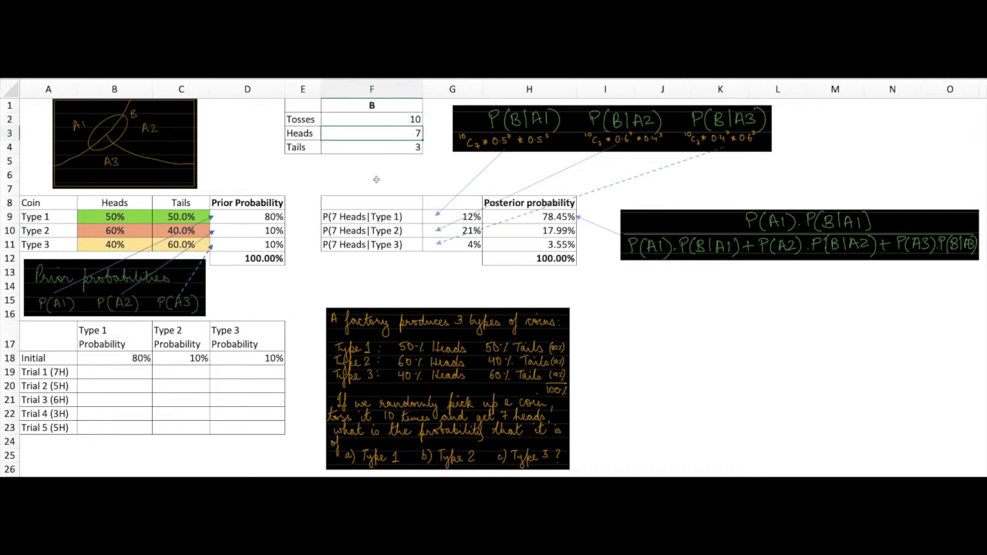
{"action": "left_click", "coordinate": [143, 218]}
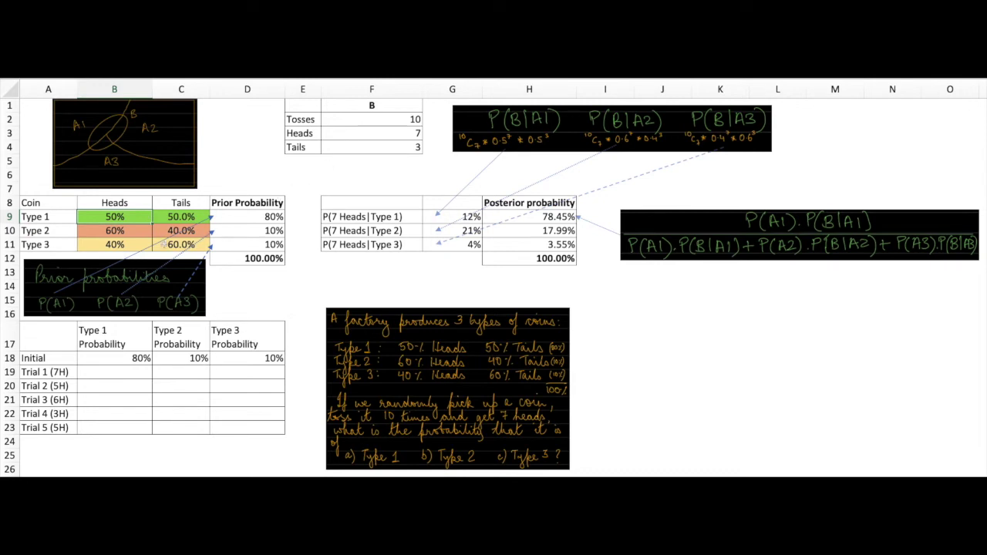
{"action": "left_click", "coordinate": [122, 244]}
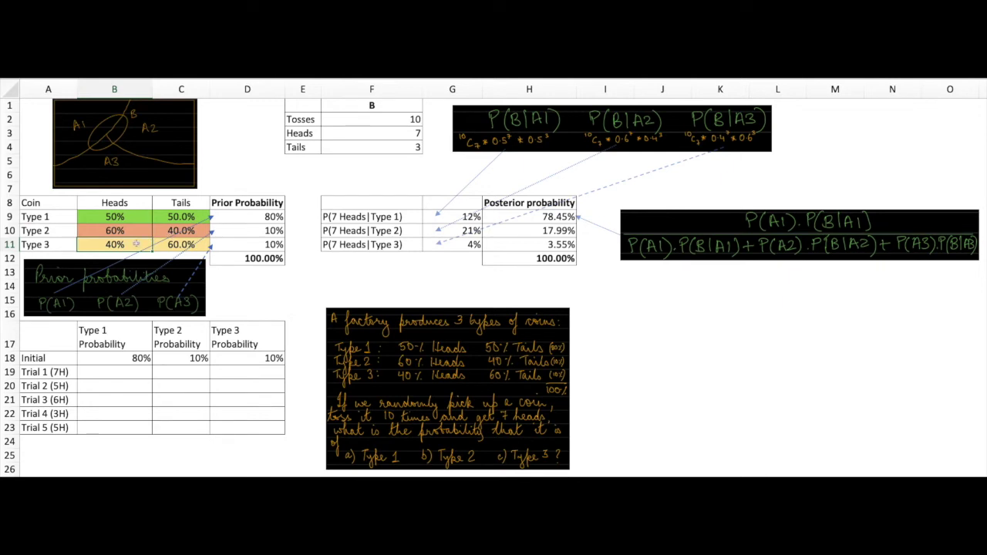
{"action": "left_click", "coordinate": [136, 230]}
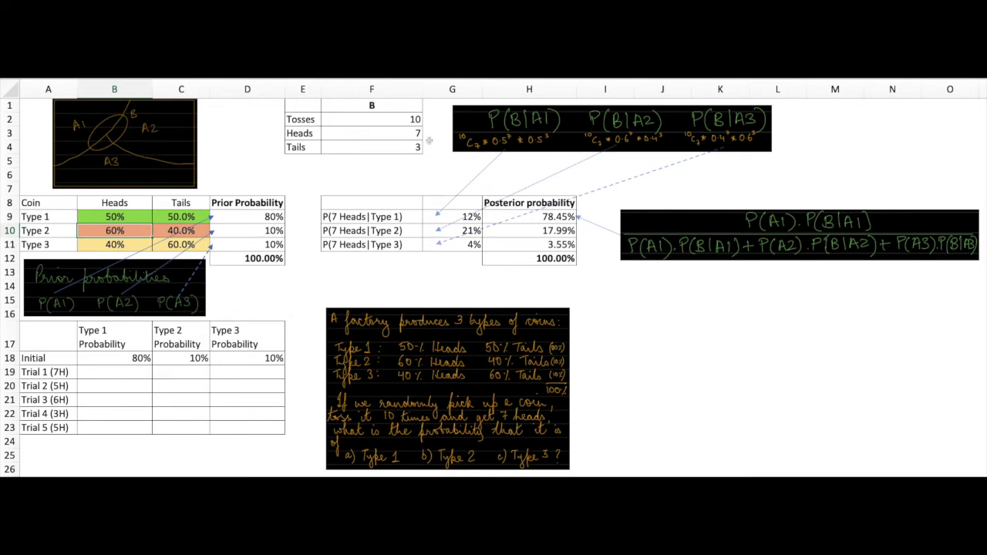
{"action": "left_click", "coordinate": [418, 134]}
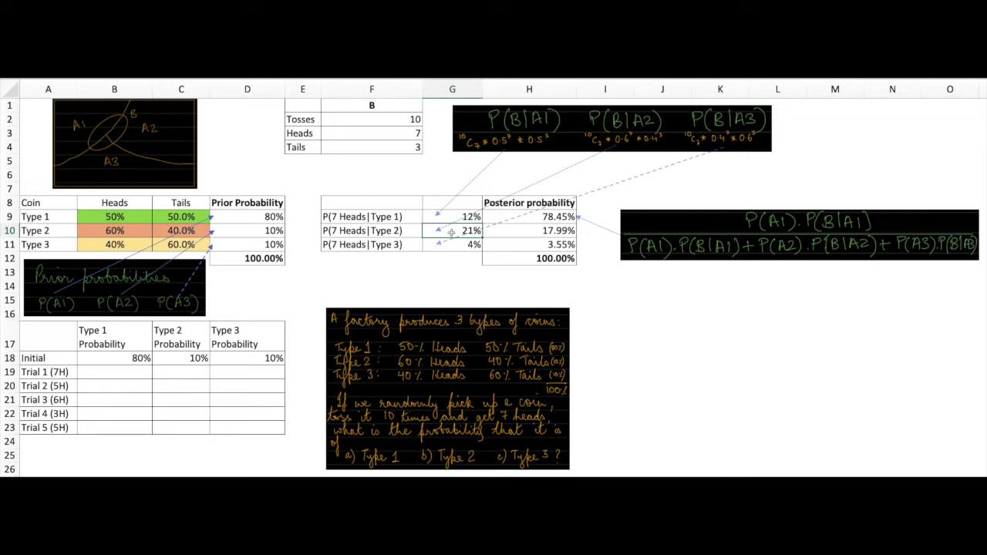
{"action": "left_click", "coordinate": [432, 219]}
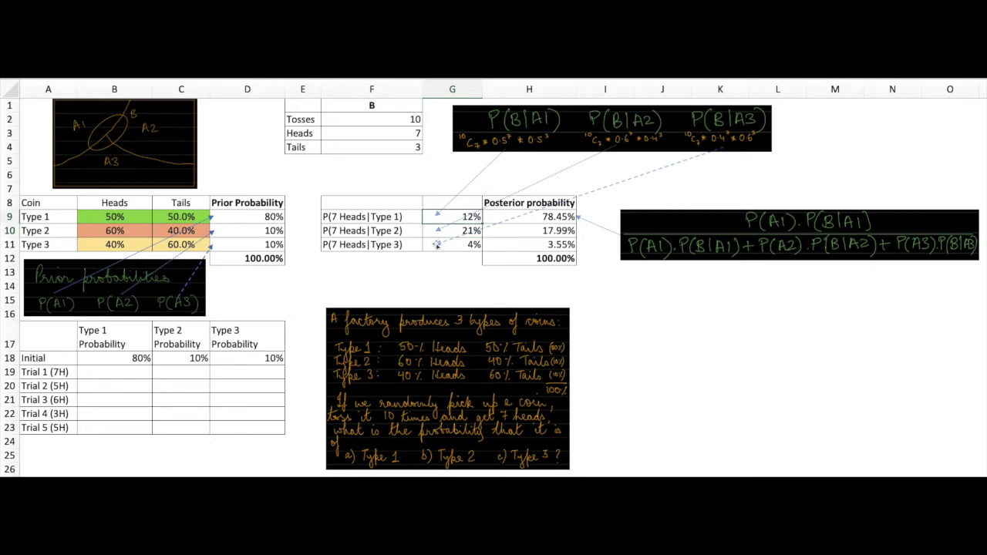
{"action": "left_click", "coordinate": [431, 245]}
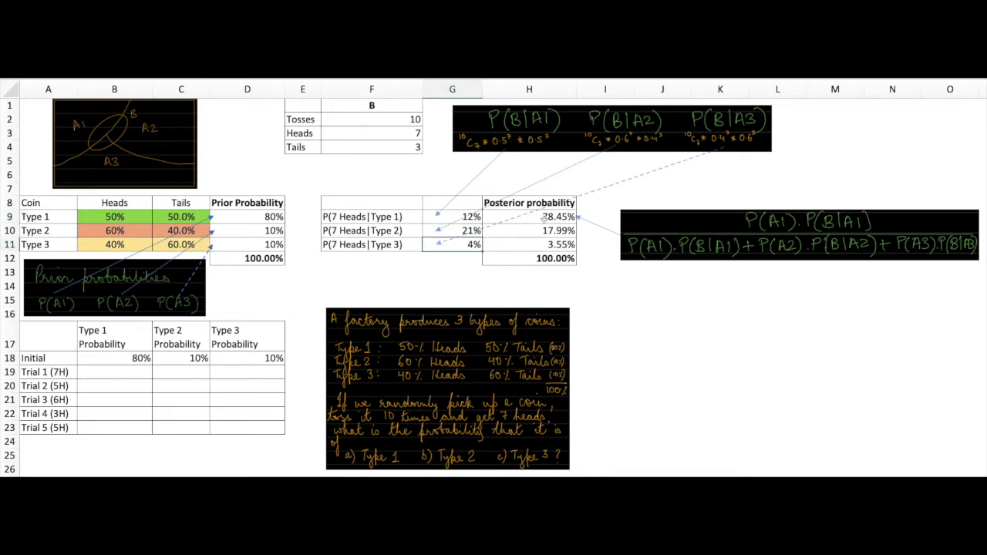
Step: Examine the handwritten Bayes formula and the posterior probabilities of the three coin types in H9:H11
{"action": "left_click", "coordinate": [638, 218]}
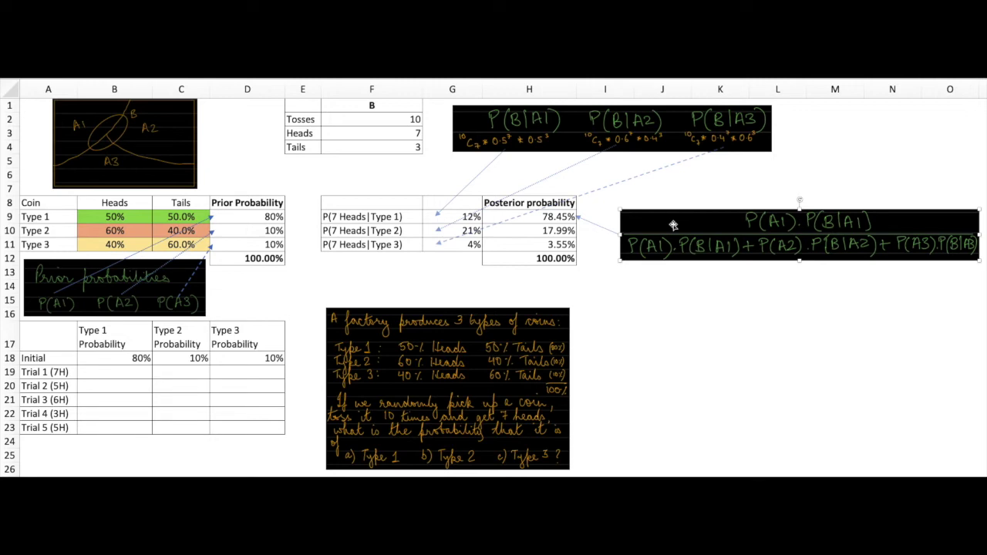
{"action": "left_click", "coordinate": [555, 217]}
{"action": "left_click", "coordinate": [565, 230]}
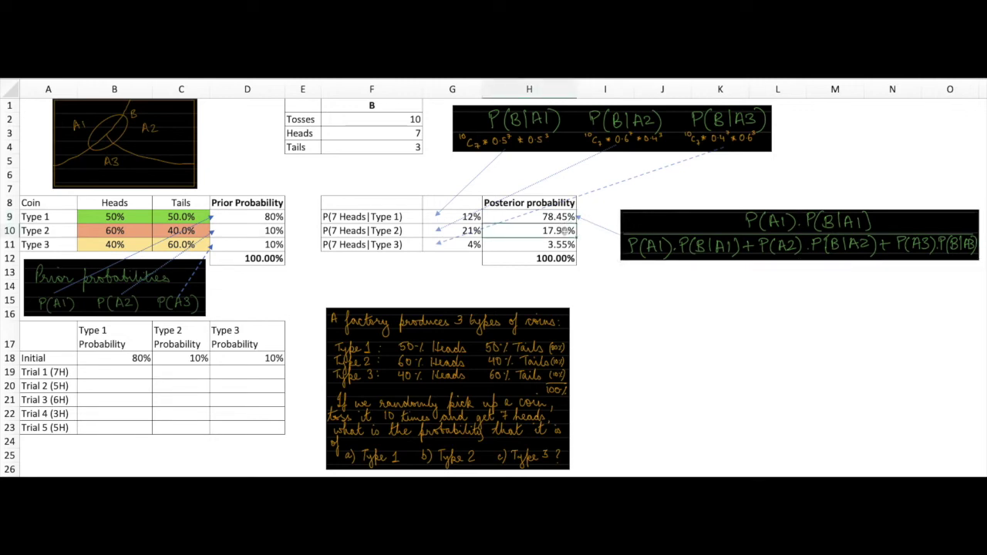
{"action": "left_click", "coordinate": [565, 245]}
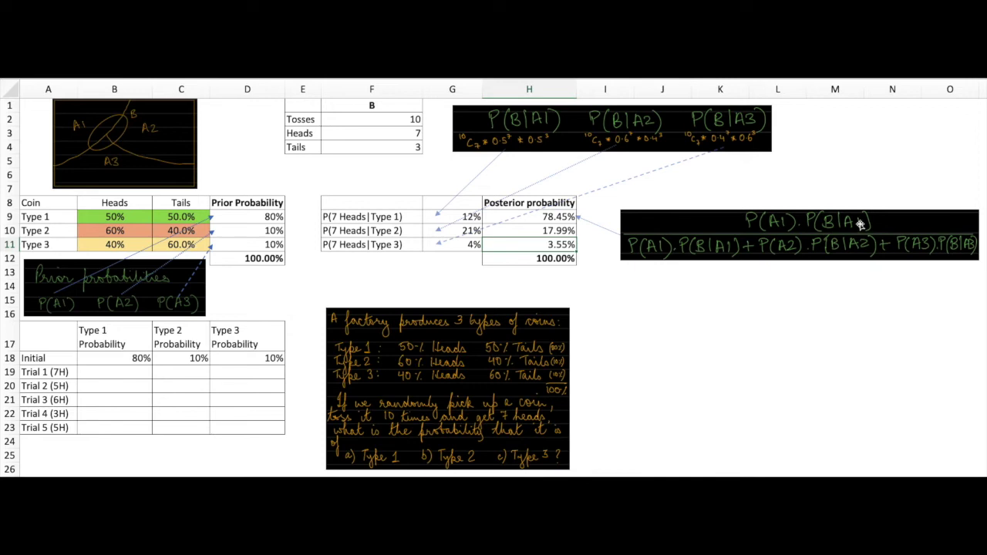
{"action": "left_click", "coordinate": [549, 221]}
{"action": "left_click", "coordinate": [548, 230]}
{"action": "left_click", "coordinate": [546, 244]}
Step: Return to the coin table and compare the Type 2 prior probability with its posterior probability
{"action": "key", "text": "Left"}
{"action": "key", "text": "Left"}
{"action": "key", "text": "Left"}
{"action": "key", "text": "Left"}
{"action": "key", "text": "Left"}
{"action": "key", "text": "Left"}
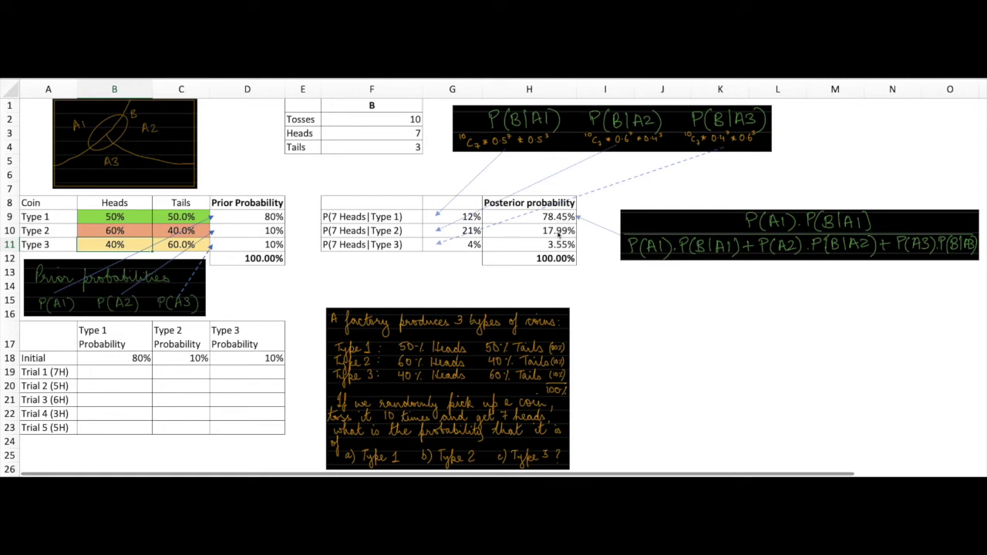
{"action": "left_click", "coordinate": [264, 229]}
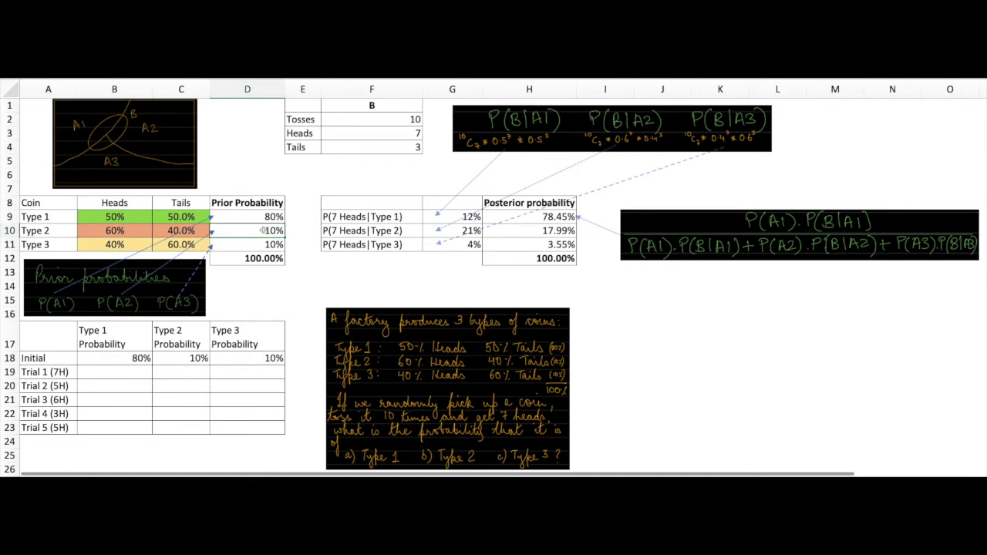
Step: Compare the Type 2 and Type 3 prior and posterior probabilities, relating Type 2's heads probability to the observed heads count
{"action": "left_click", "coordinate": [555, 232]}
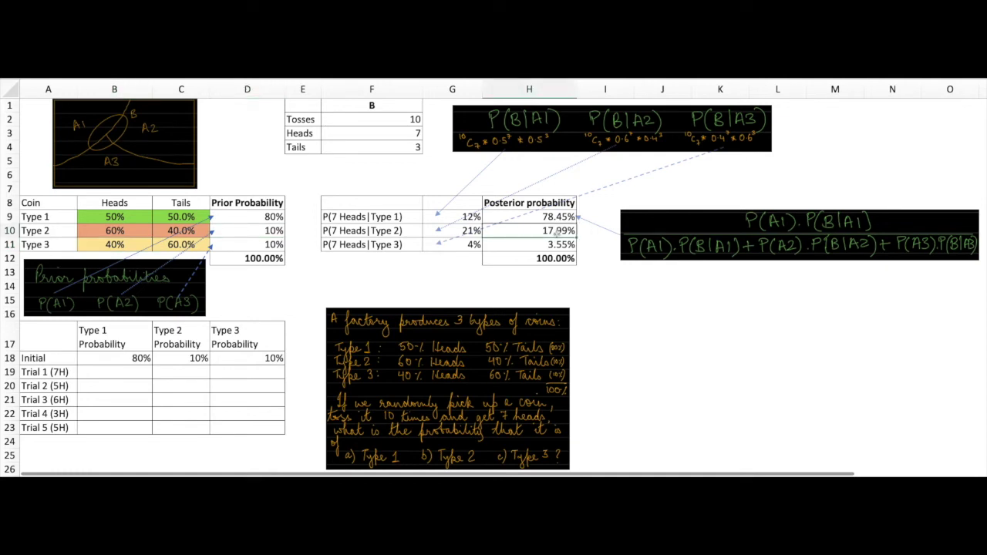
{"action": "left_click", "coordinate": [274, 242]}
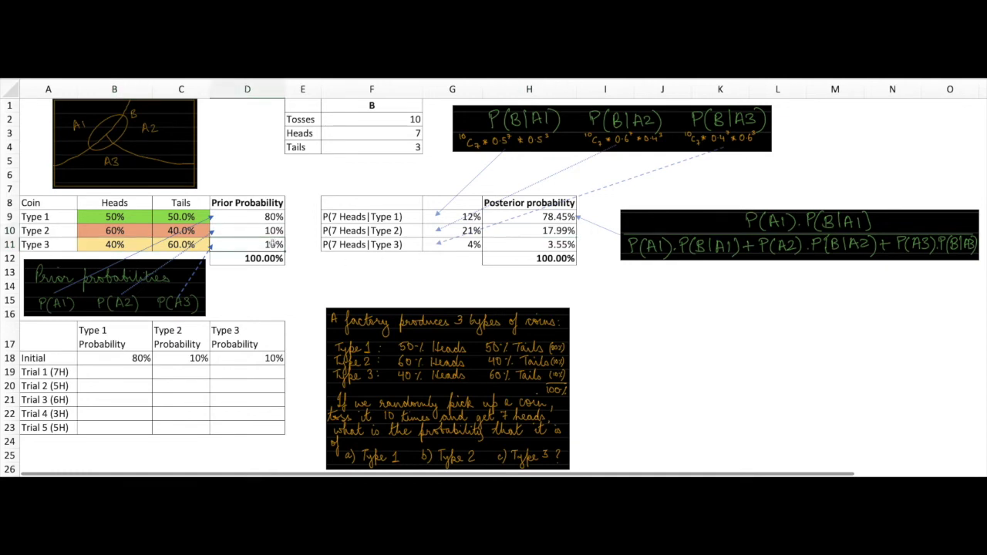
{"action": "left_click", "coordinate": [567, 244]}
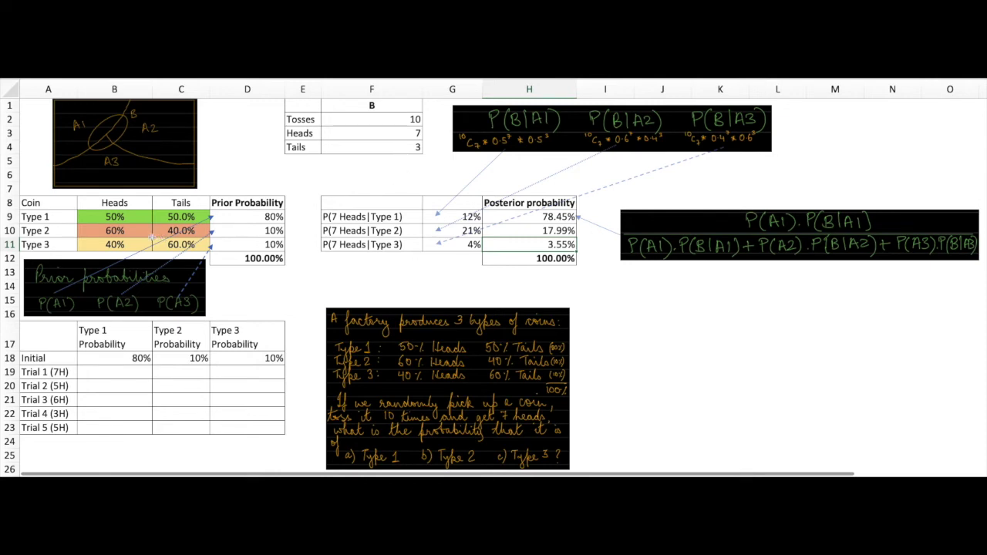
{"action": "left_click_drag", "start_coordinate": [63, 234], "coordinate": [115, 229]}
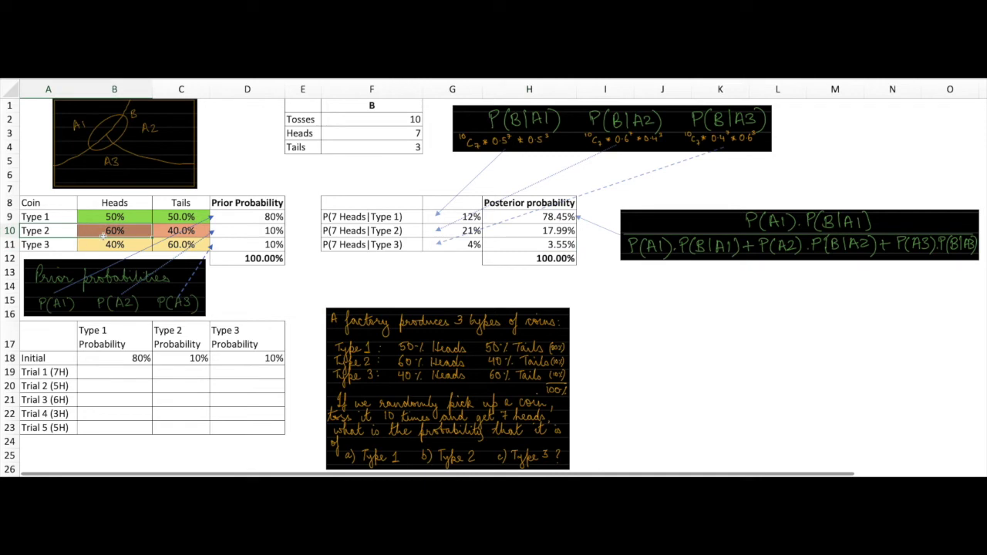
{"action": "left_click", "coordinate": [379, 132]}
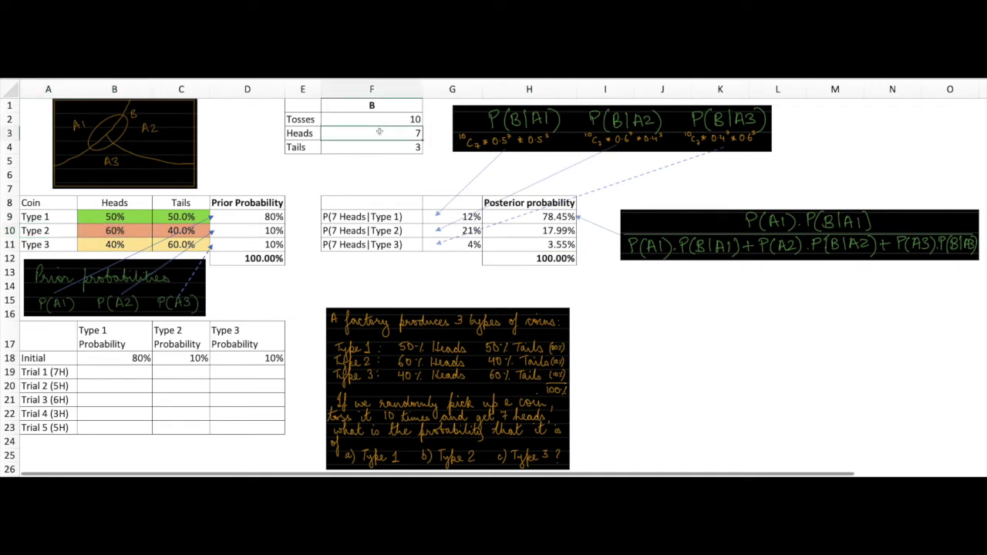
{"action": "left_click", "coordinate": [267, 231]}
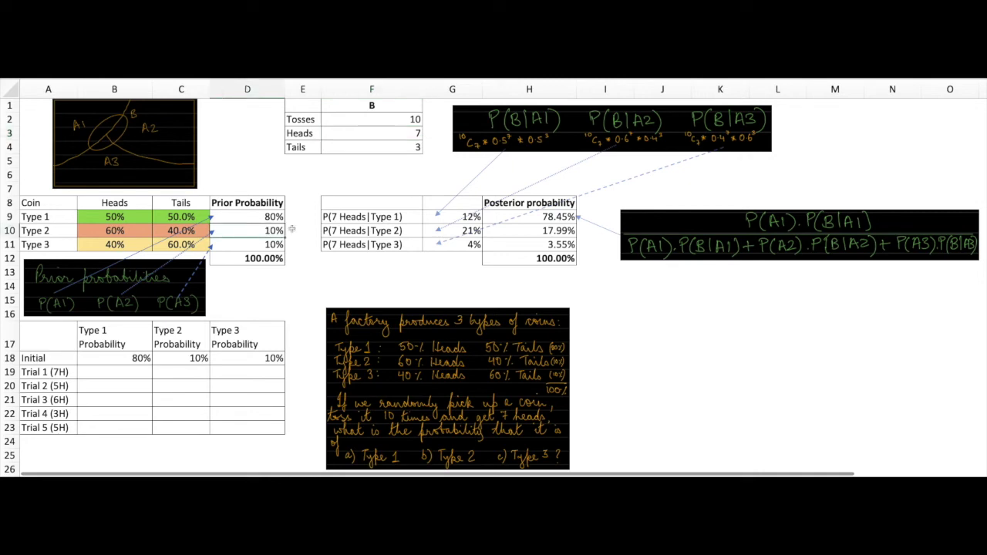
{"action": "left_click", "coordinate": [522, 231]}
Step: Compare the Type 3 coin's prior and posterior probabilities with its heads probability and the observed number of heads
{"action": "left_click", "coordinate": [559, 244]}
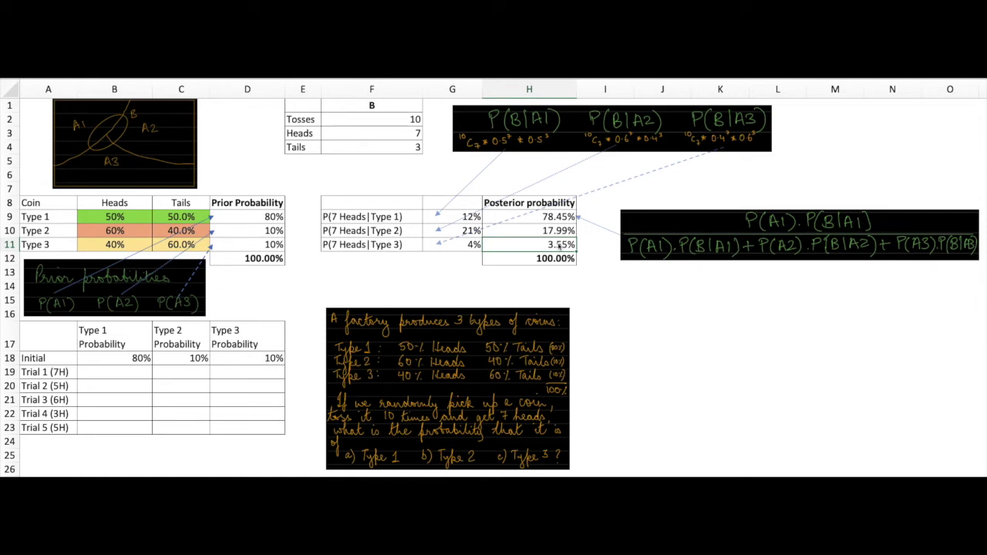
{"action": "left_click", "coordinate": [261, 244]}
{"action": "left_click", "coordinate": [552, 244]}
{"action": "left_click", "coordinate": [110, 246]}
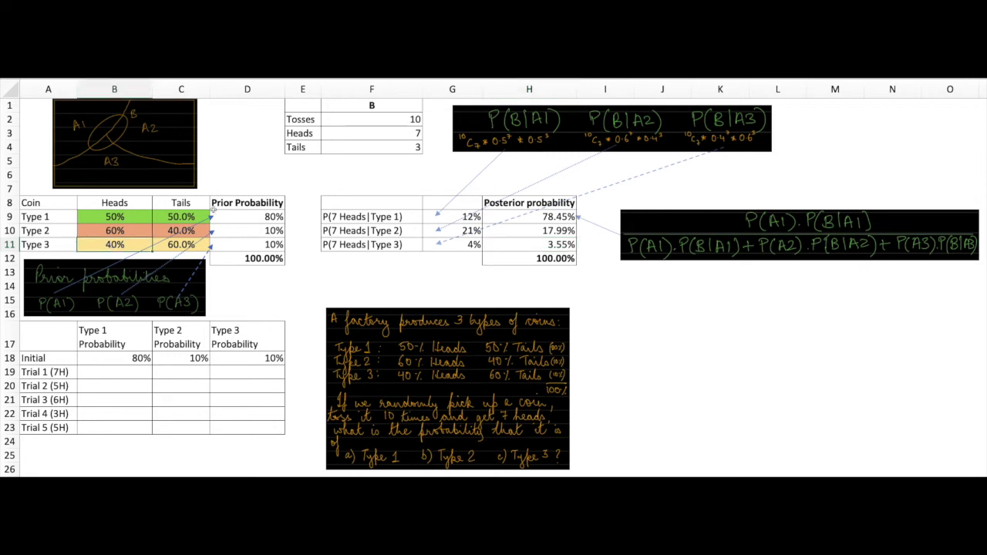
{"action": "left_click", "coordinate": [386, 131]}
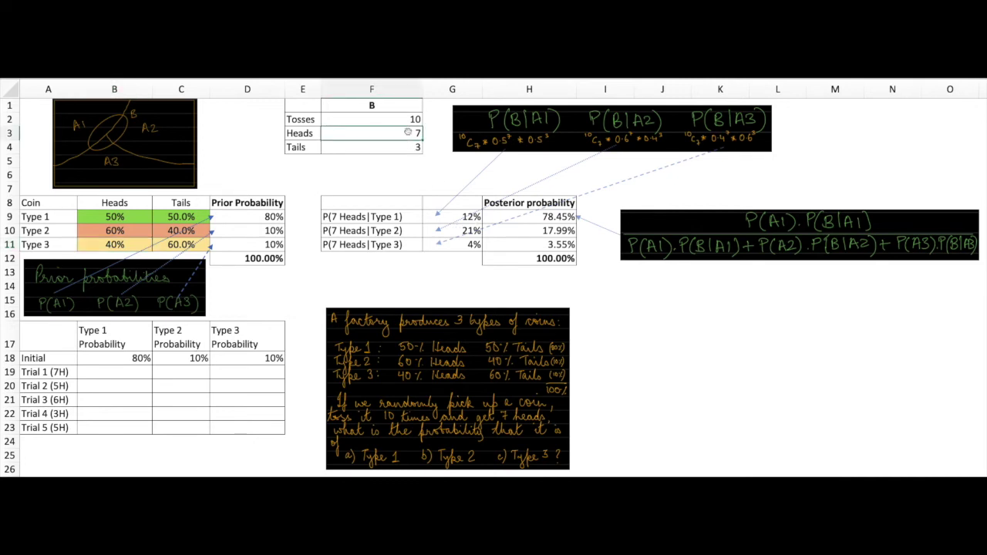
Step: Review the toss, heads and tails counts in F2:F4 alongside the posterior probabilities of all three coin types
{"action": "left_click_drag", "start_coordinate": [406, 120], "coordinate": [407, 147]}
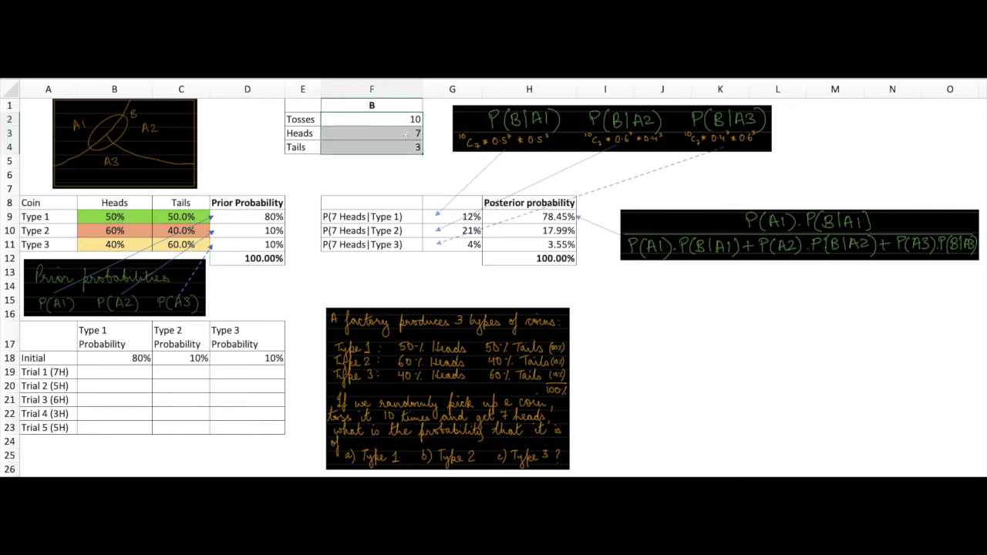
{"action": "left_click", "coordinate": [406, 134]}
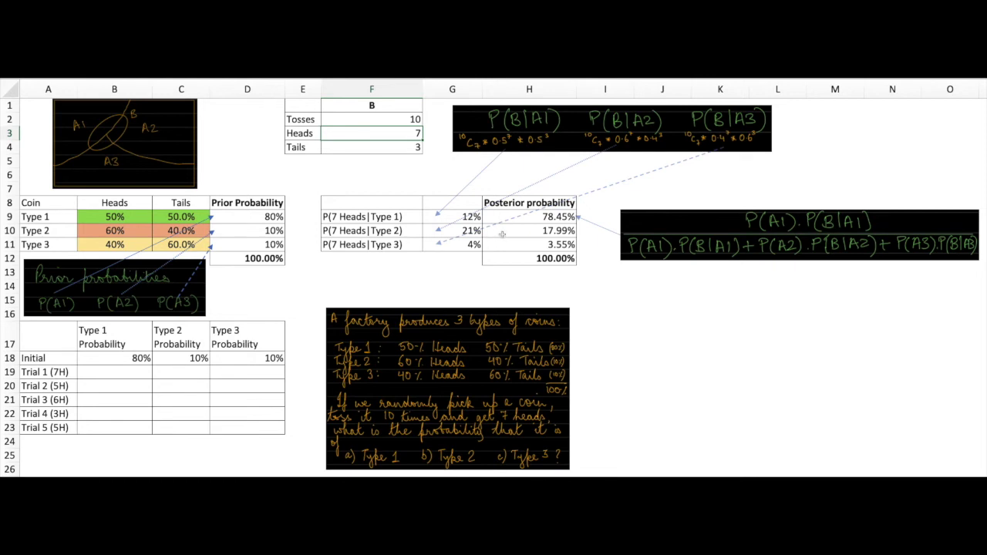
{"action": "left_click", "coordinate": [505, 231]}
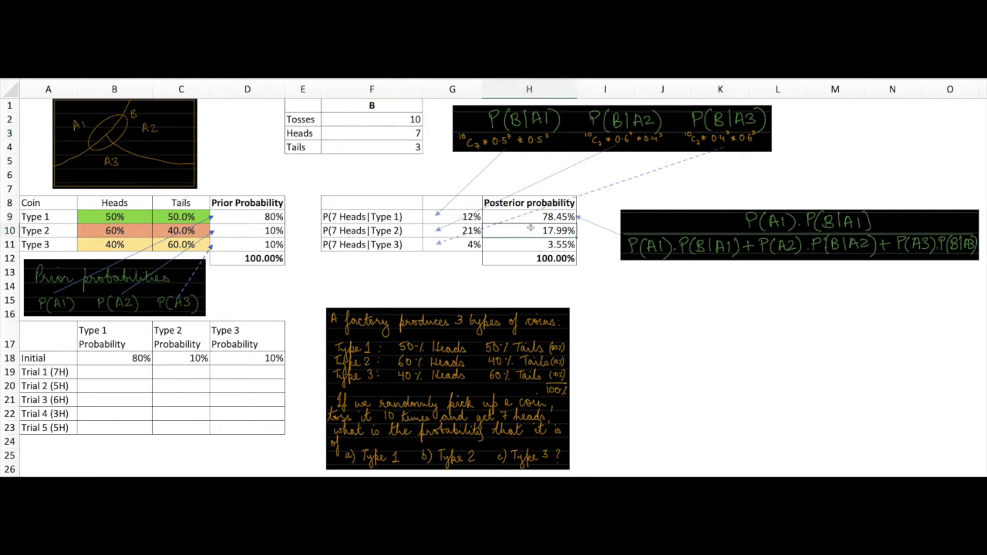
{"action": "left_click", "coordinate": [539, 216]}
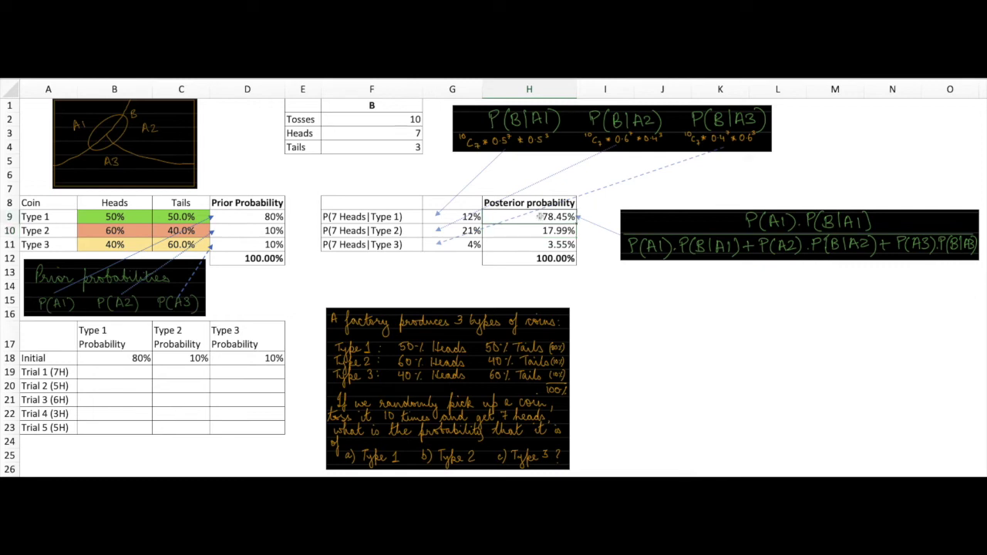
{"action": "left_click", "coordinate": [543, 246]}
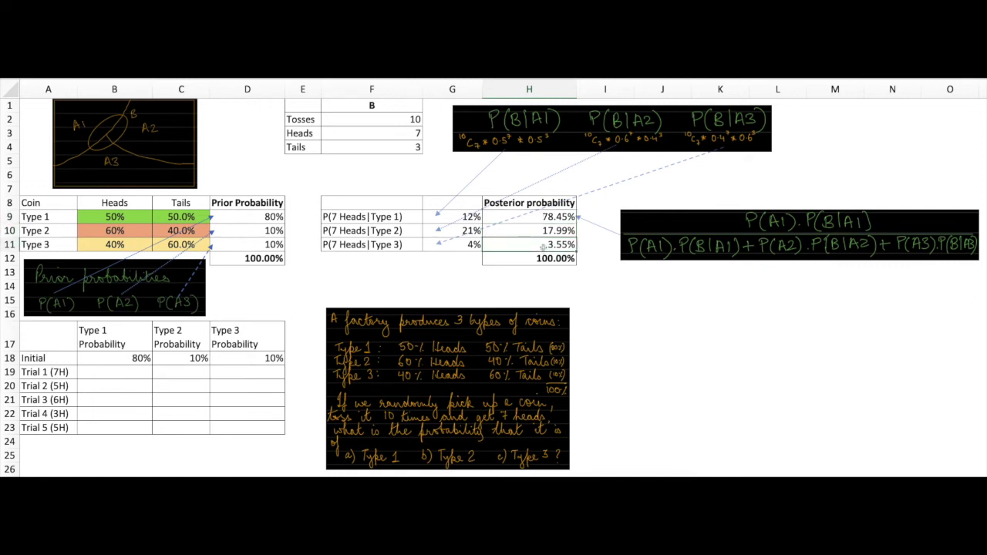
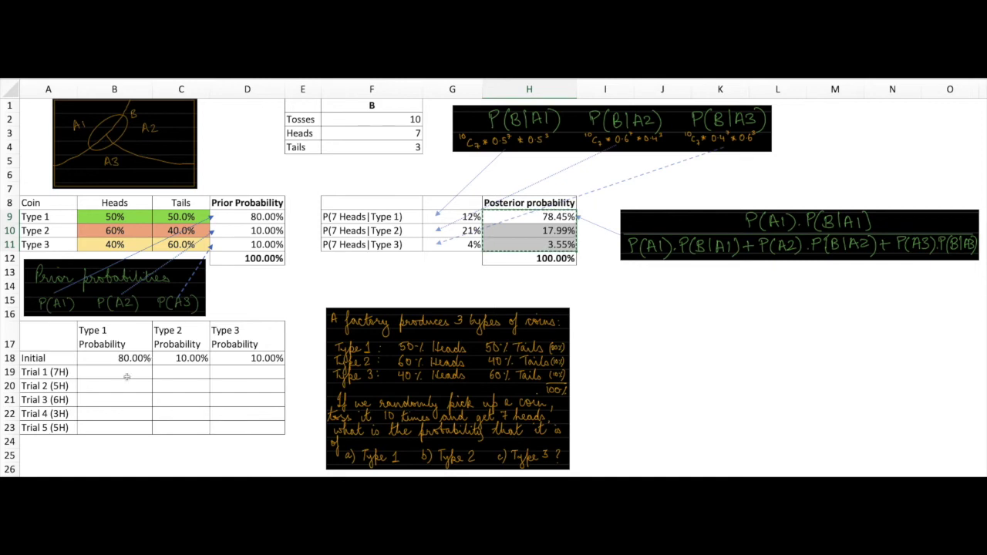
Step: Paste the copied posterior probabilities as transposed values into the Trial 1 (7H) row, B19:D19
{"action": "left_click", "coordinate": [129, 372]}
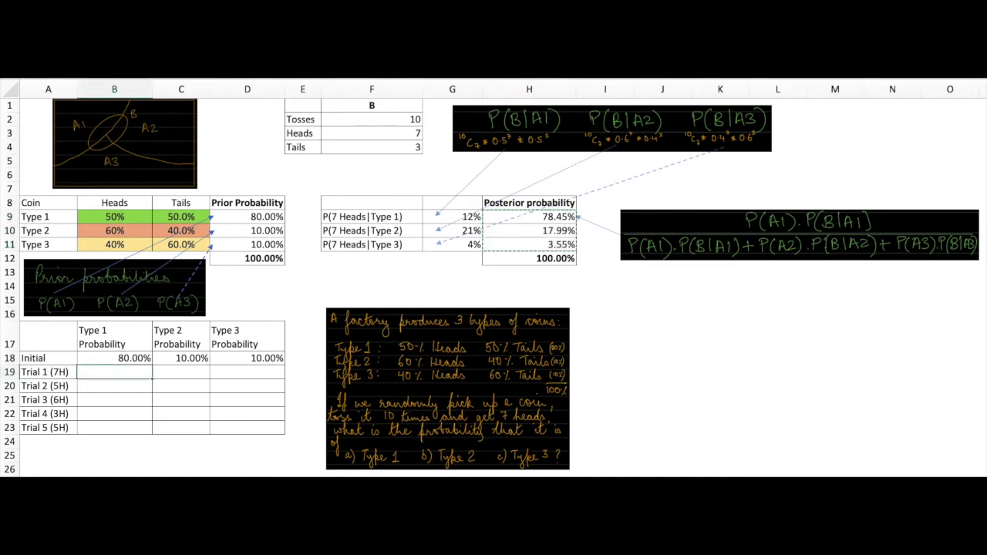
{"action": "left_click", "coordinate": [23, 78]}
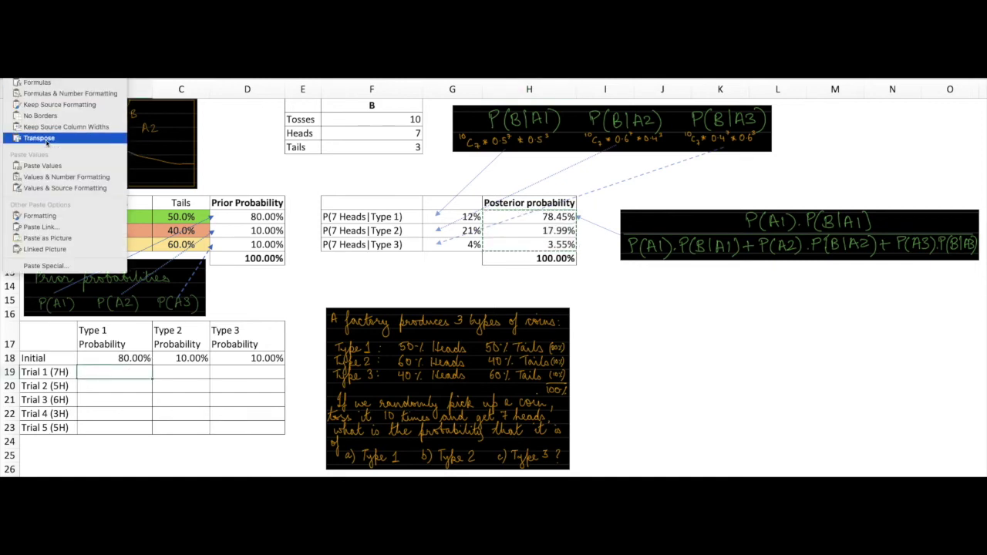
{"action": "left_click", "coordinate": [86, 269]}
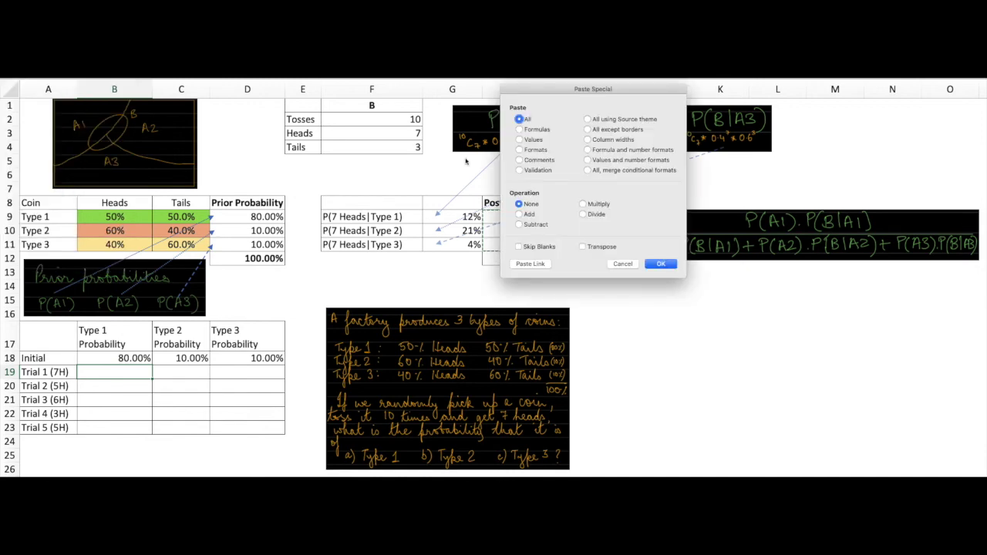
{"action": "left_click", "coordinate": [534, 140]}
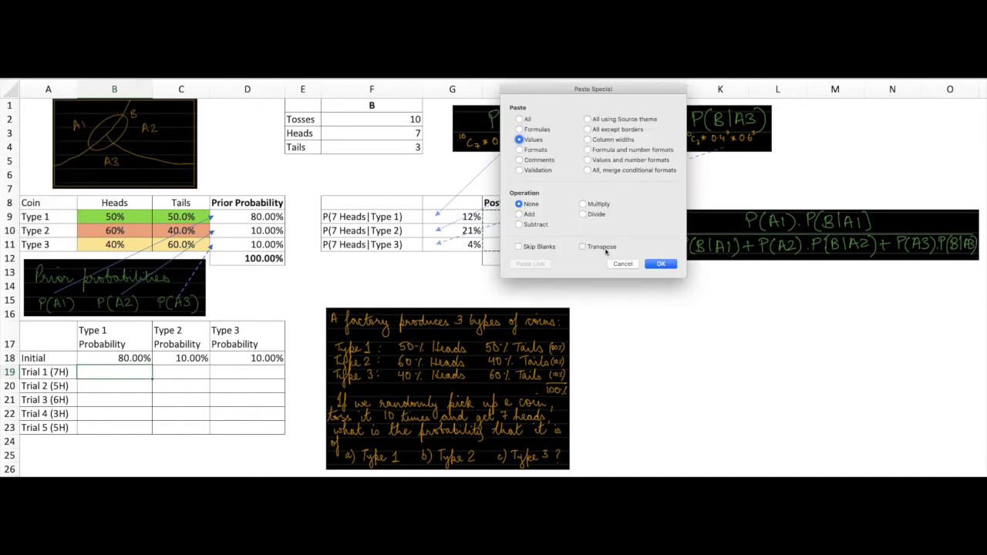
{"action": "left_click", "coordinate": [659, 263]}
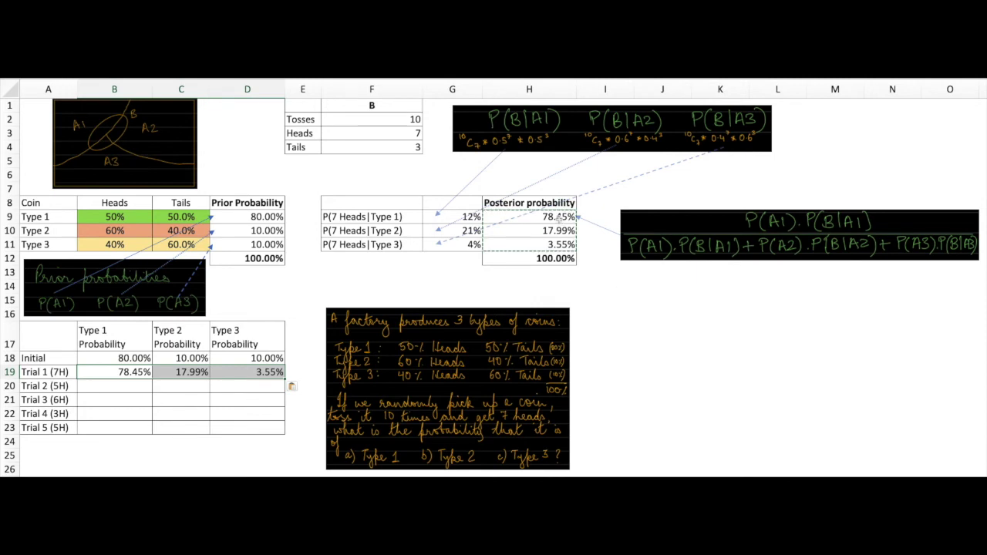
Step: Copy the posterior probabilities in H9:H11 and paste them as values over the prior probabilities in D9:D11
{"action": "left_click_drag", "start_coordinate": [560, 218], "coordinate": [570, 245]}
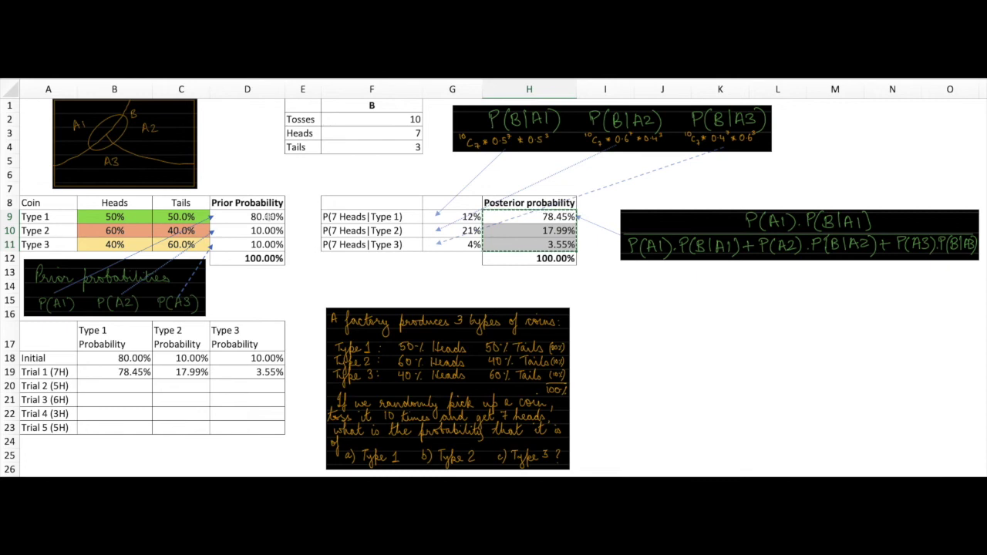
{"action": "left_click", "coordinate": [268, 217]}
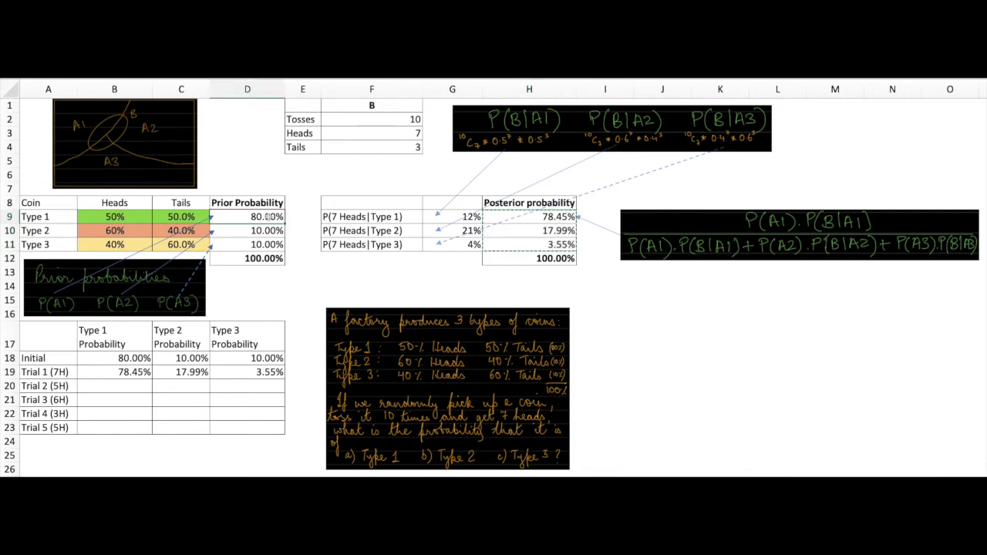
{"action": "key", "text": "ctrl+super+v"}
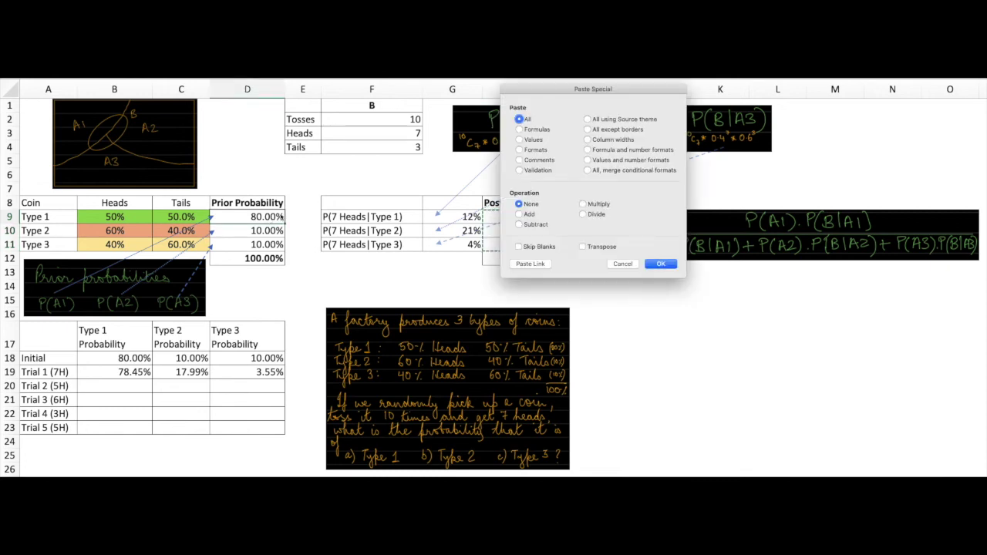
{"action": "left_click", "coordinate": [519, 139]}
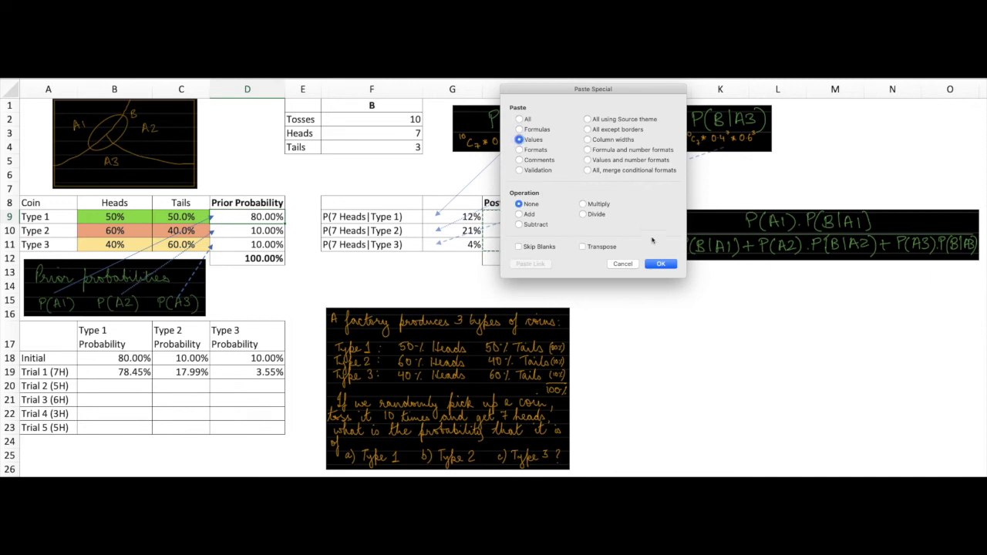
{"action": "left_click", "coordinate": [660, 263]}
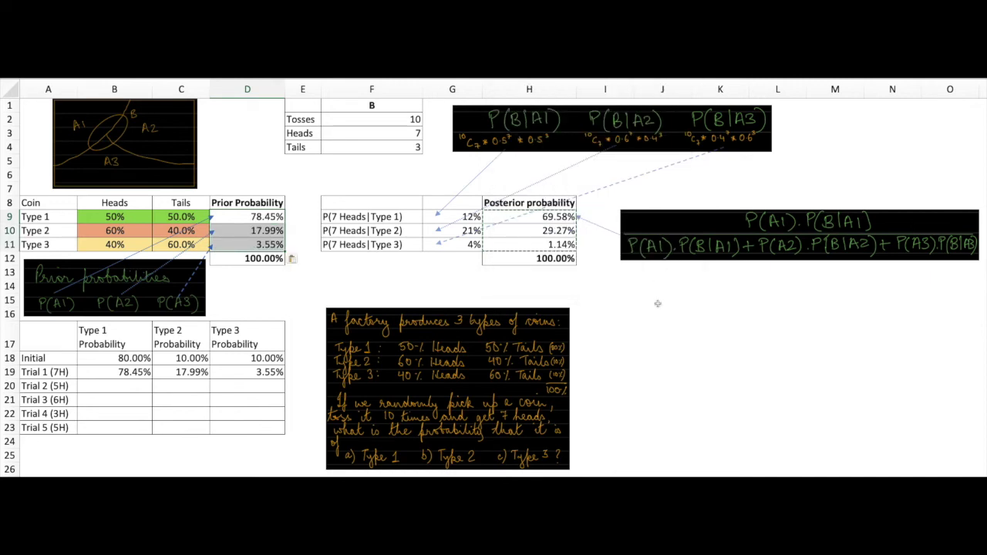
Step: Set the number of heads in F3 to 5 for the second trial
{"action": "left_click", "coordinate": [403, 134]}
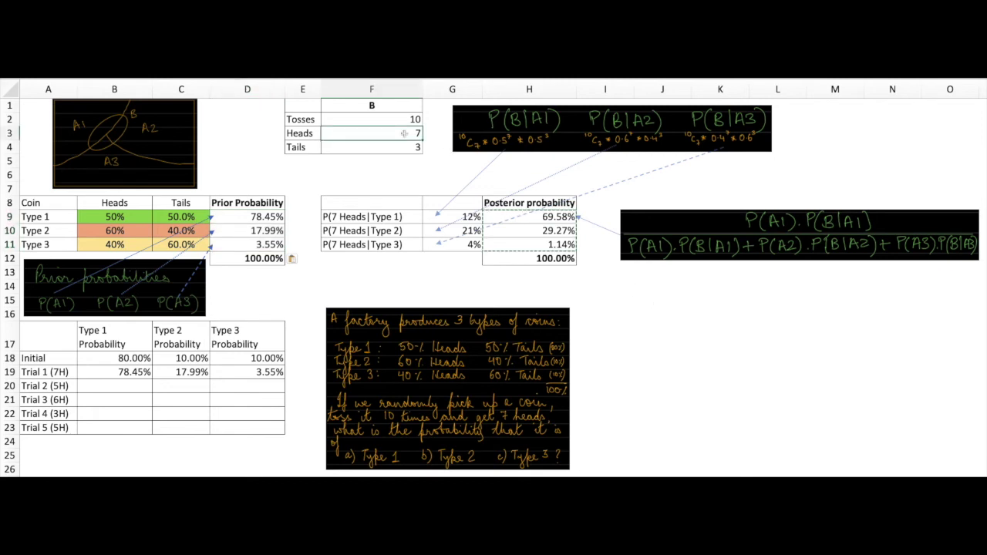
{"action": "type", "text": "5"}
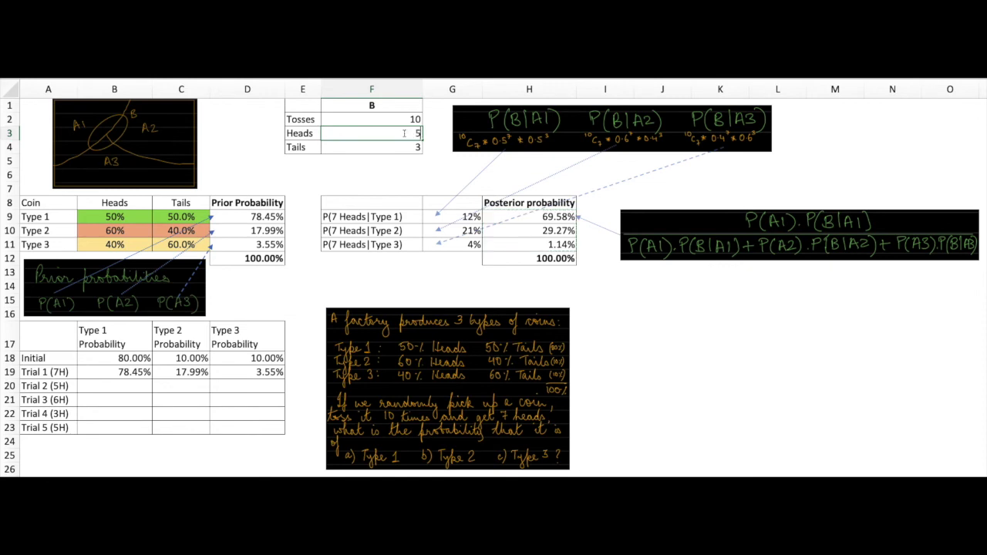
{"action": "key", "text": "Return"}
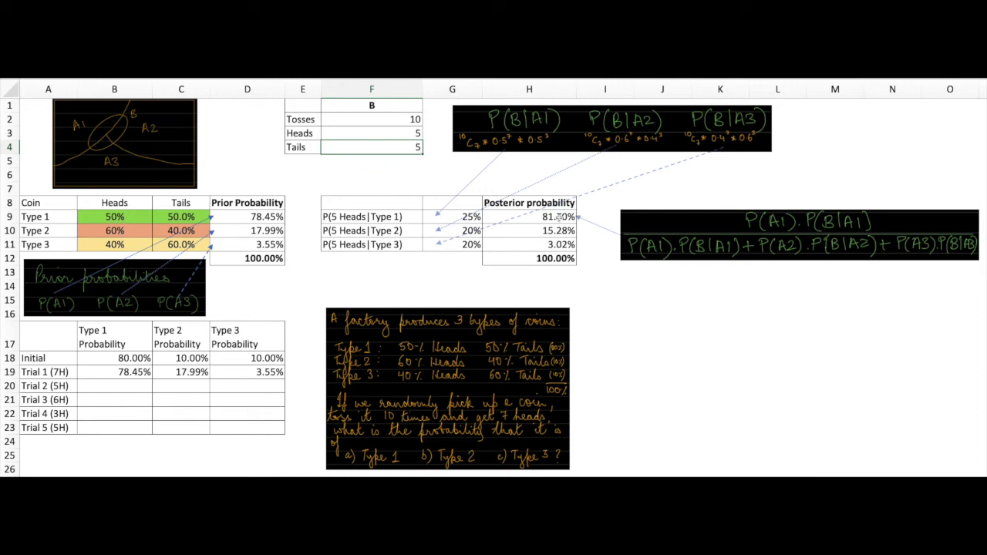
Step: Copy the posterior probabilities in H9:H11 and paste them as transposed values into the Trial 2 (5H) row, B20:D20
{"action": "left_click_drag", "start_coordinate": [558, 217], "coordinate": [558, 244]}
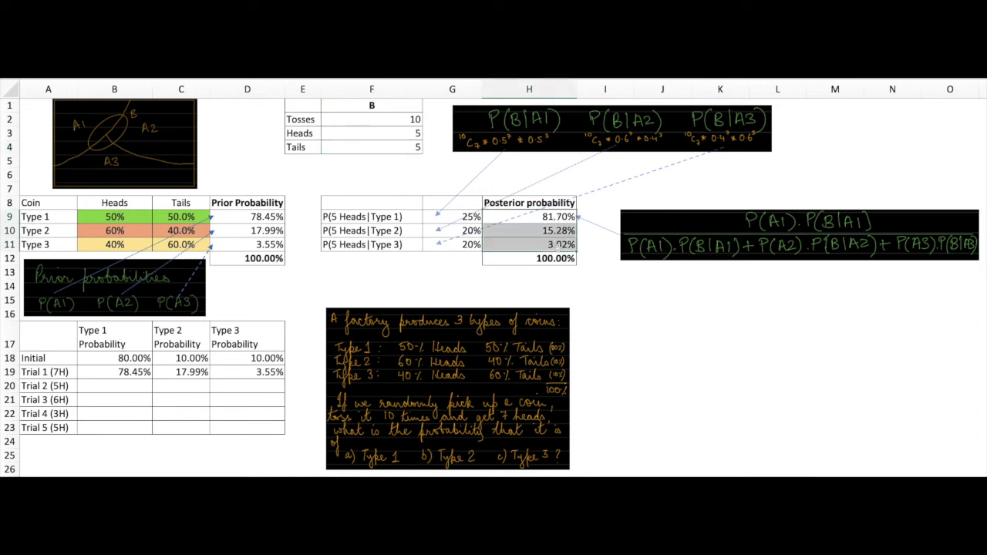
{"action": "left_click", "coordinate": [123, 385]}
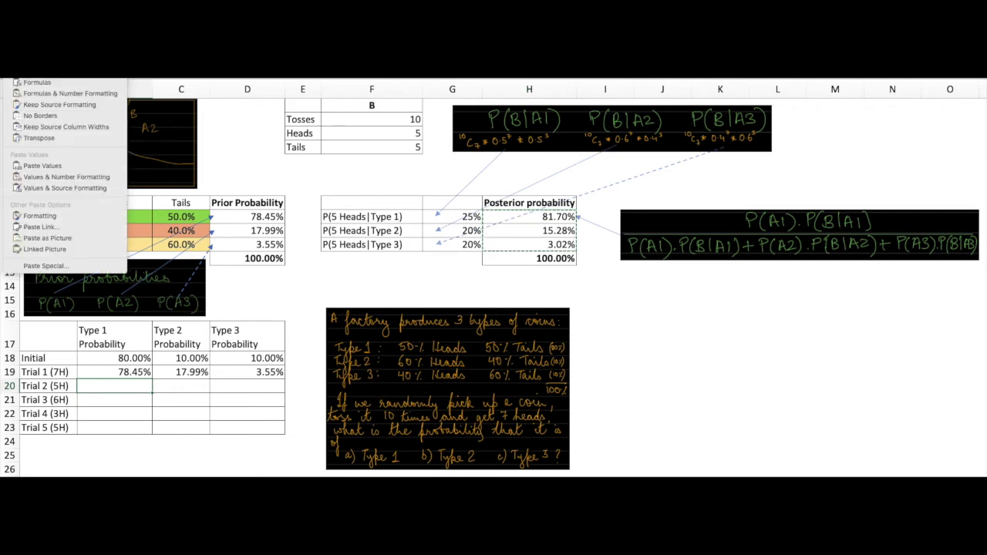
{"action": "left_click", "coordinate": [55, 266]}
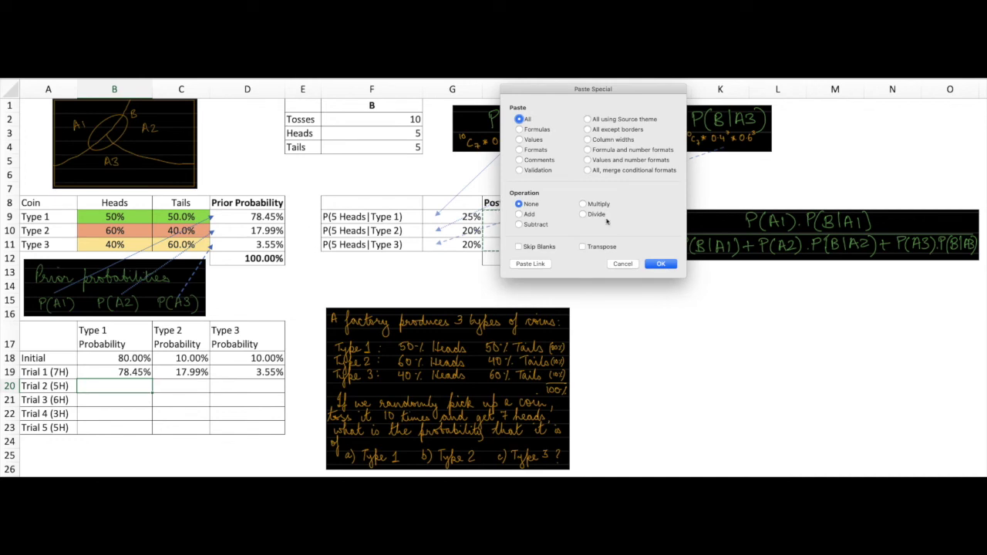
{"action": "left_click", "coordinate": [530, 140]}
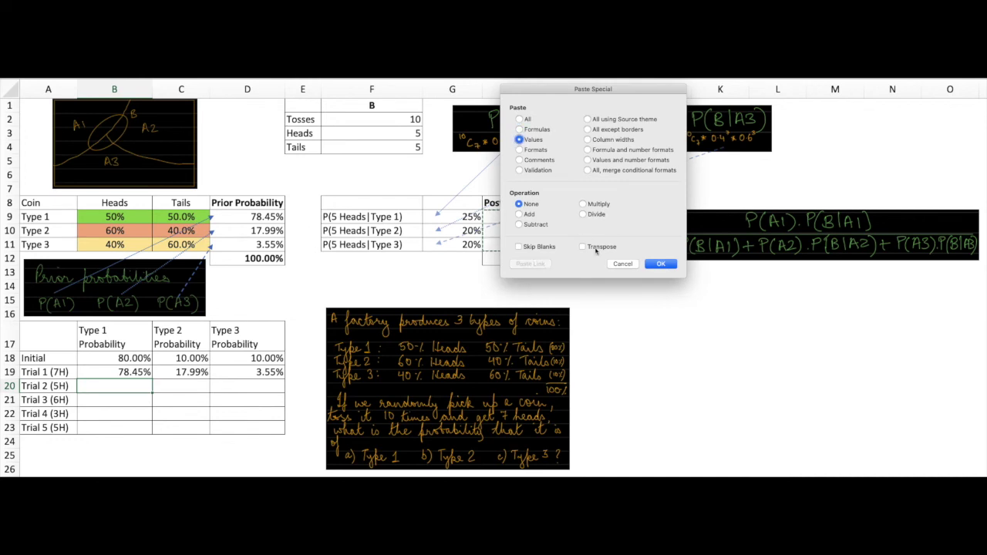
{"action": "left_click", "coordinate": [660, 264]}
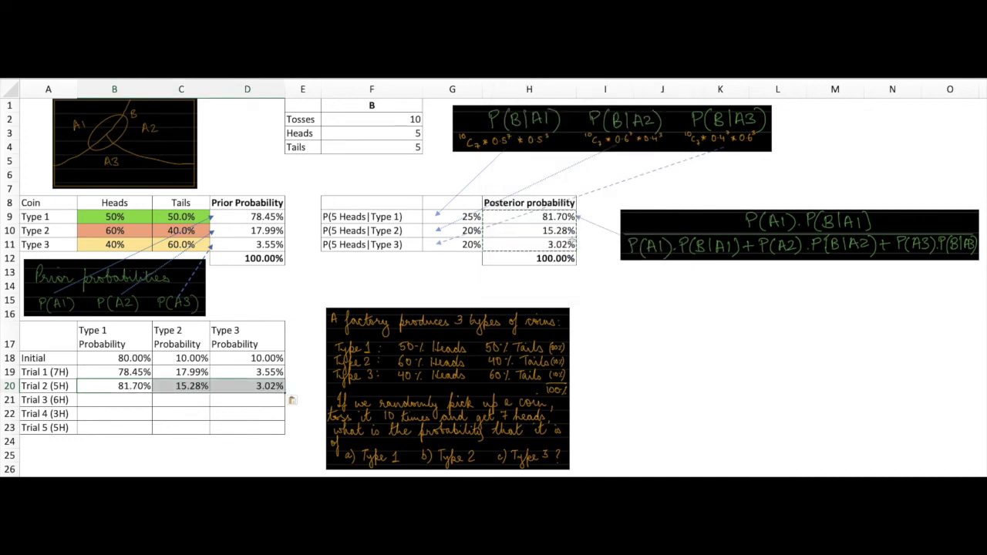
Step: Paste the copied Trial 2 posterior probabilities as values over the prior probabilities in D9:D11
{"action": "left_click", "coordinate": [265, 219]}
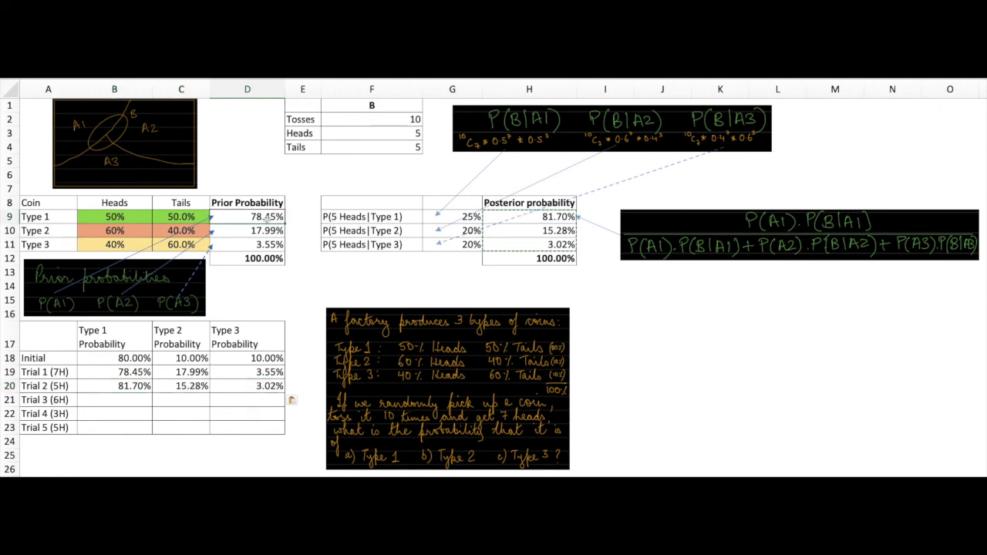
{"action": "key", "text": "ctrl+super+v"}
{"action": "left_click", "coordinate": [519, 139]}
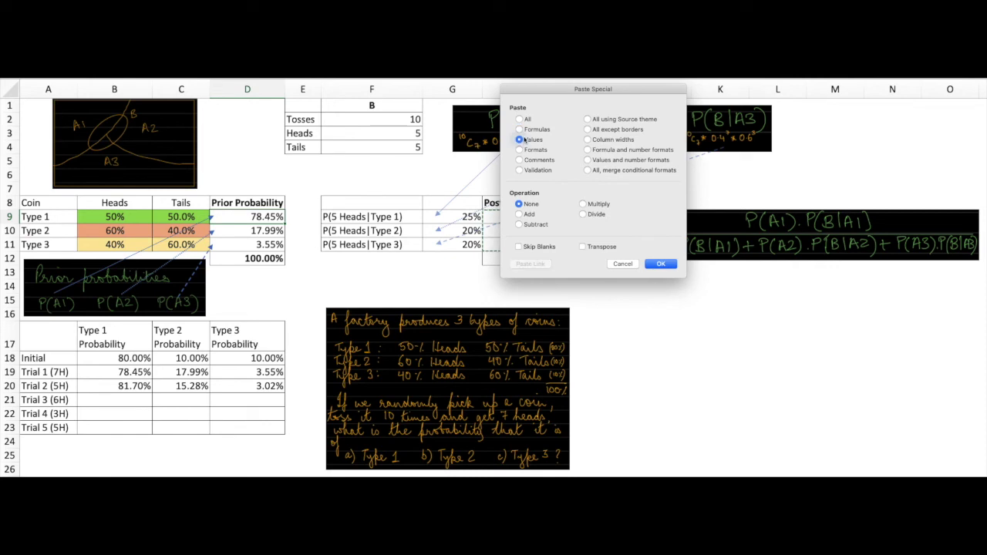
{"action": "left_click", "coordinate": [661, 265]}
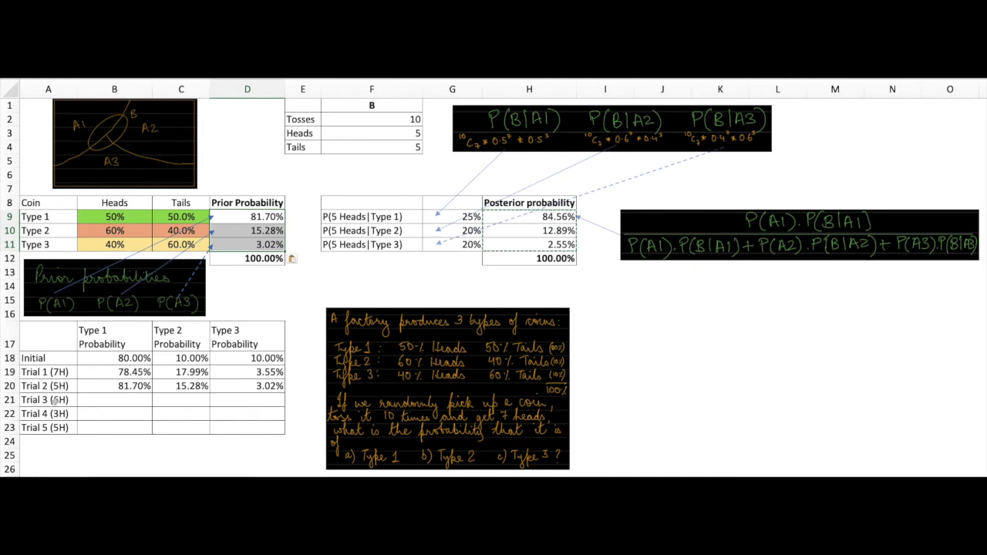
Step: Set the number of heads in F3 to 6 for the third trial
{"action": "left_click", "coordinate": [400, 133]}
{"action": "type", "text": "6"}
{"action": "key", "text": "Return"}
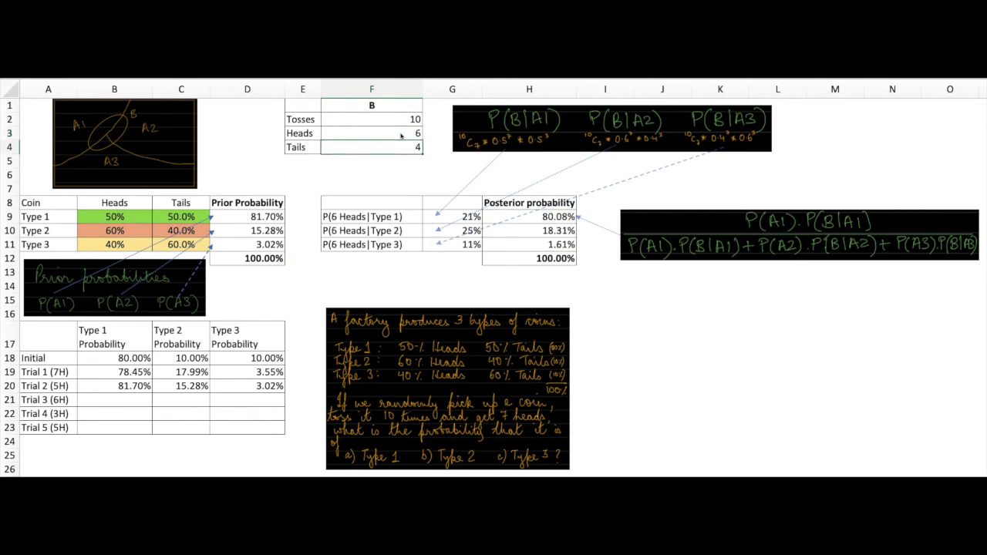
Step: Copy the posterior probabilities in H9:H11 and paste them as transposed values into the Trial 3 (6H) row, B21:D21
{"action": "left_click", "coordinate": [545, 230]}
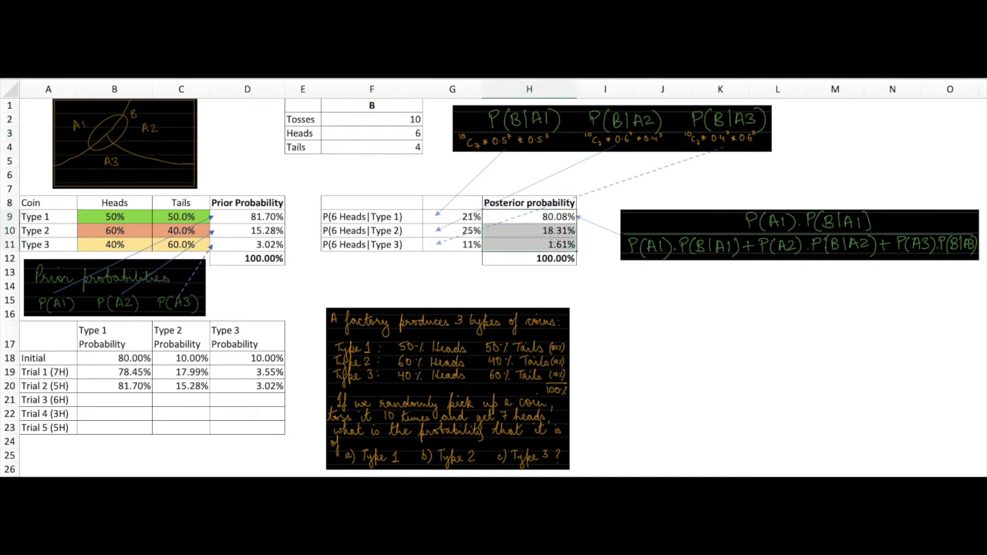
{"action": "key", "text": "ctrl+c"}
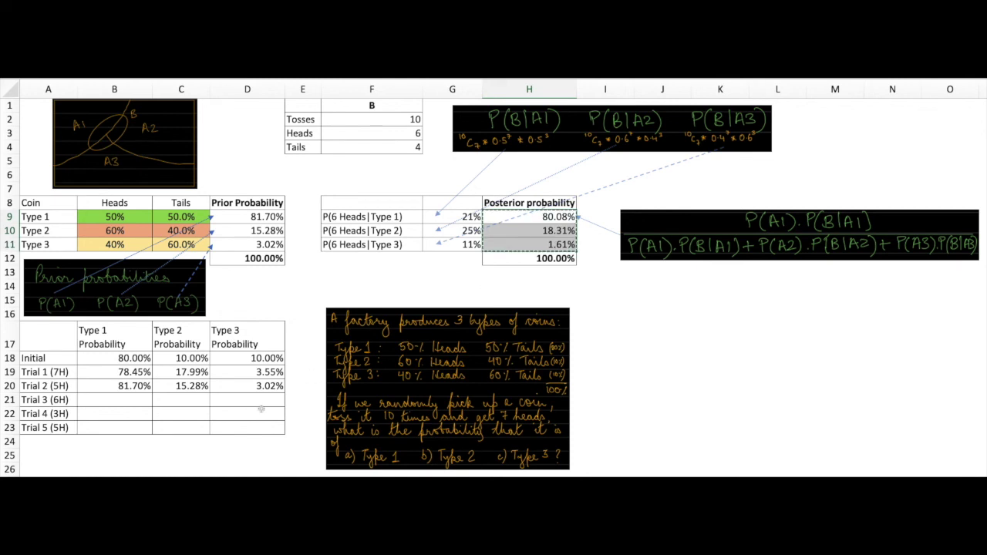
{"action": "left_click", "coordinate": [108, 400]}
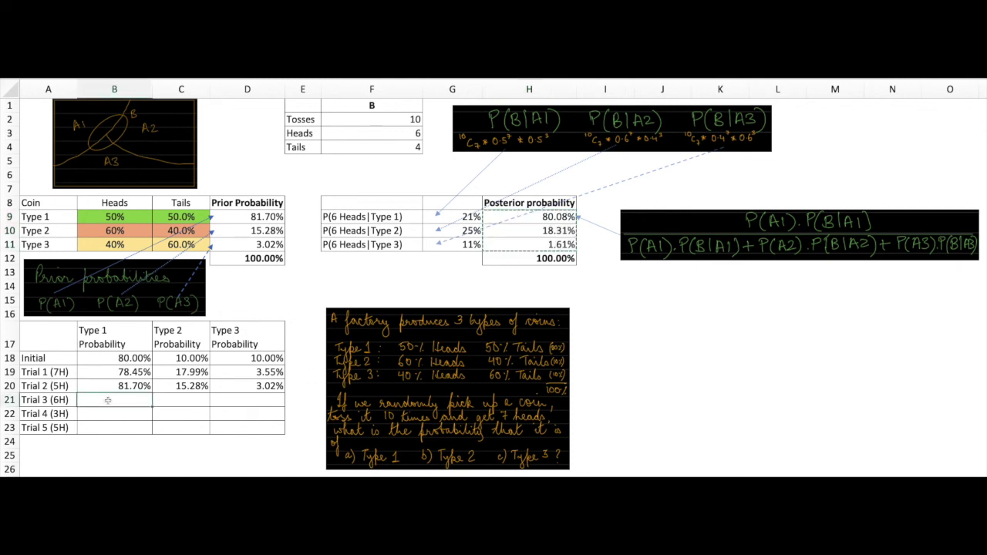
{"action": "key", "text": "ctrl+super+v"}
{"action": "left_click", "coordinate": [532, 140]}
{"action": "left_click", "coordinate": [605, 248]}
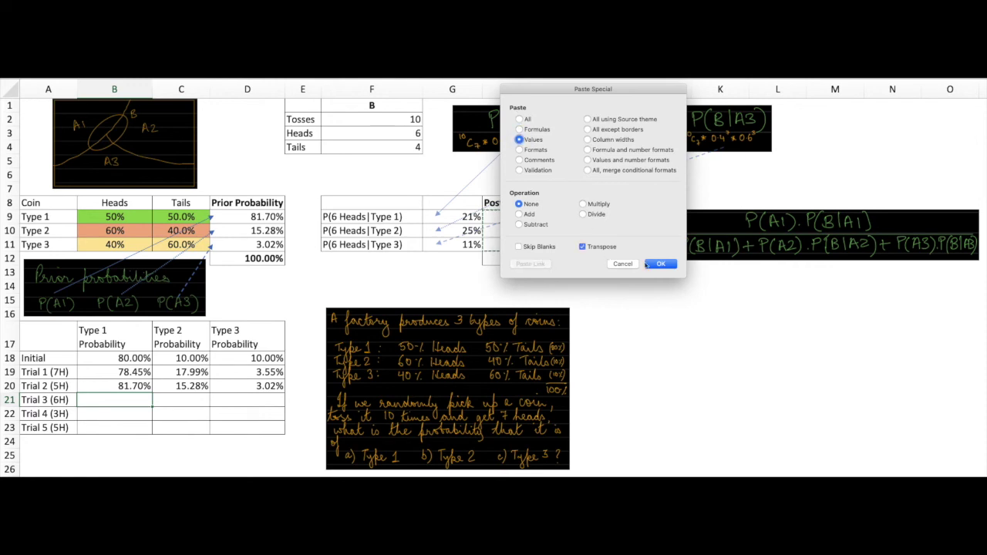
{"action": "left_click", "coordinate": [659, 264]}
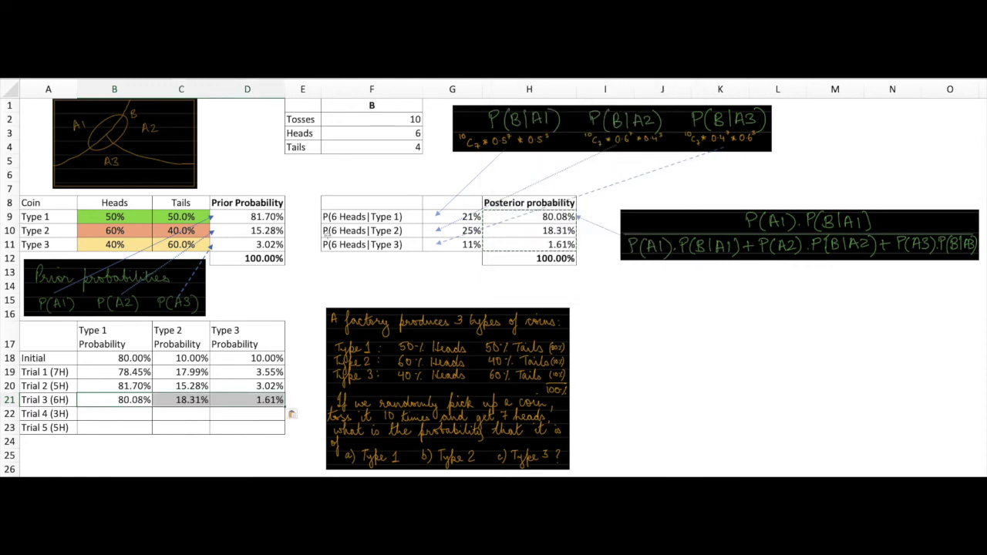
Step: Paste the copied Trial 3 posterior probabilities as values over the prior probabilities in D9:D11
{"action": "left_click", "coordinate": [262, 218]}
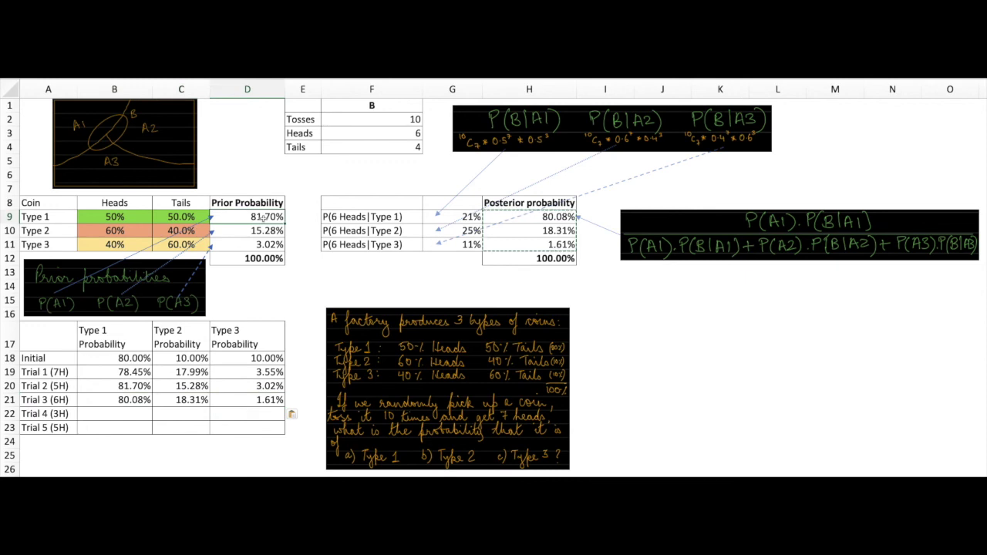
{"action": "key", "text": "ctrl+super+v"}
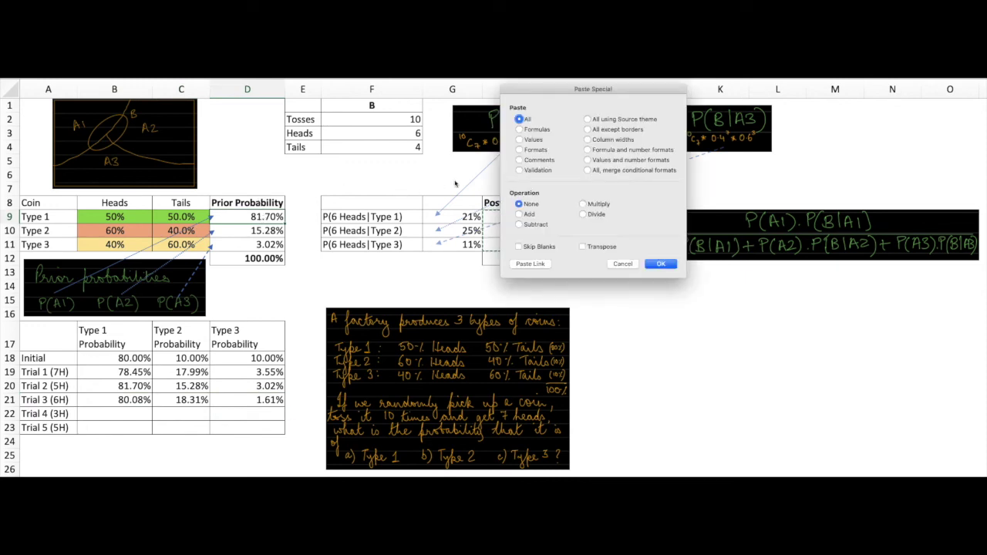
{"action": "left_click", "coordinate": [531, 139]}
{"action": "left_click", "coordinate": [667, 267]}
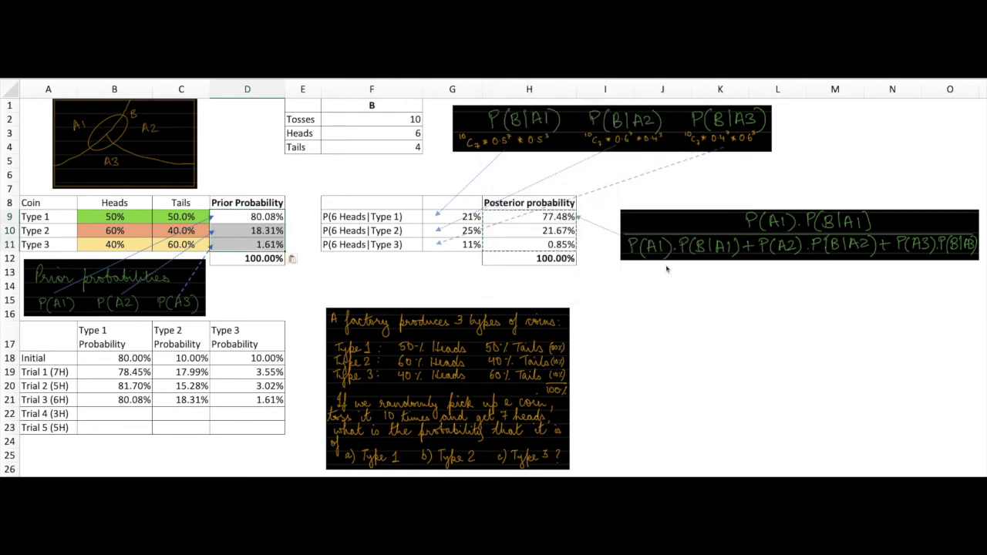
Step: Set the number of heads in F3 to 3 for the fourth trial
{"action": "left_click", "coordinate": [62, 416]}
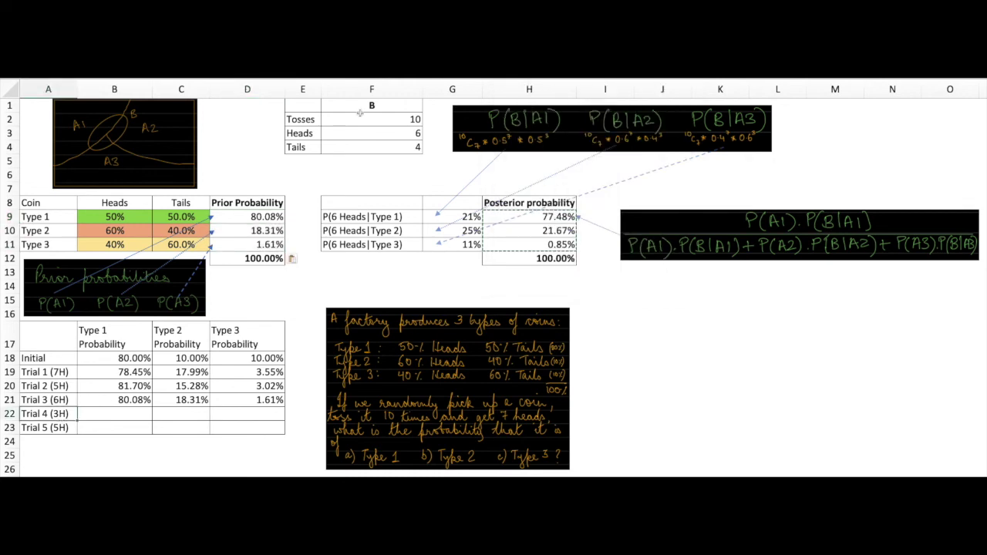
{"action": "left_click", "coordinate": [398, 134]}
{"action": "type", "text": "3"}
{"action": "key", "text": "Return"}
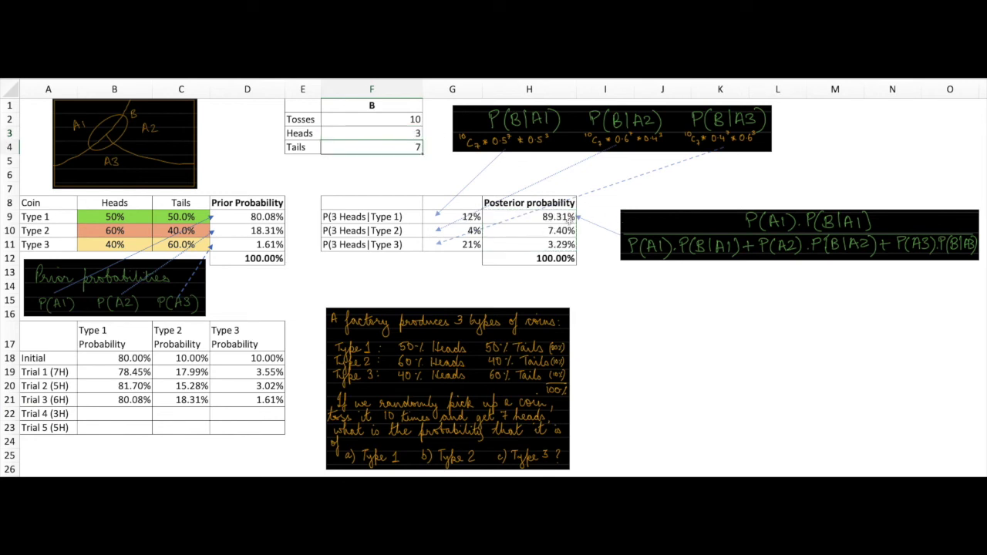
Step: Copy the posterior probabilities in H9:H11 and paste them as transposed values into the Trial 4 (3H) row, B22:D22
{"action": "left_click_drag", "start_coordinate": [562, 231], "coordinate": [562, 245]}
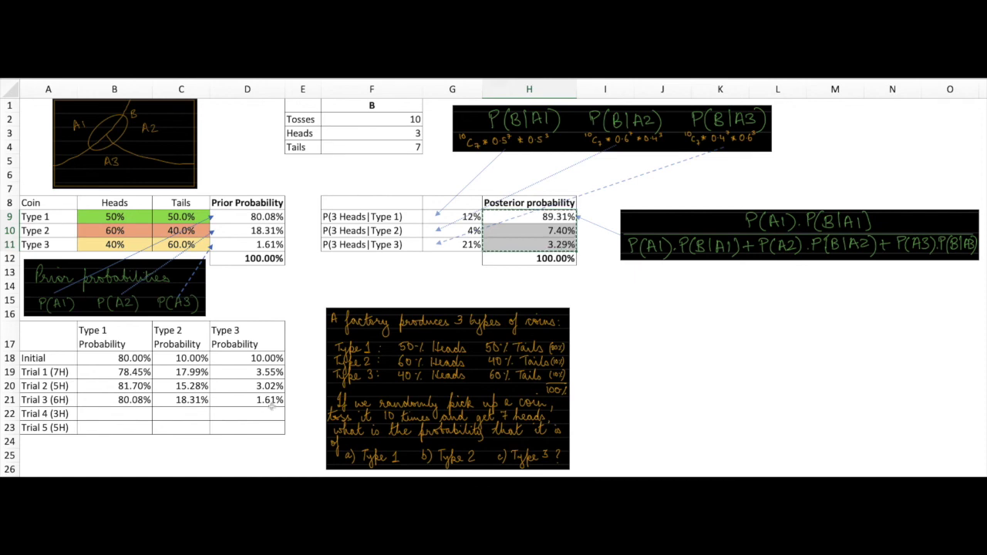
{"action": "left_click", "coordinate": [137, 415]}
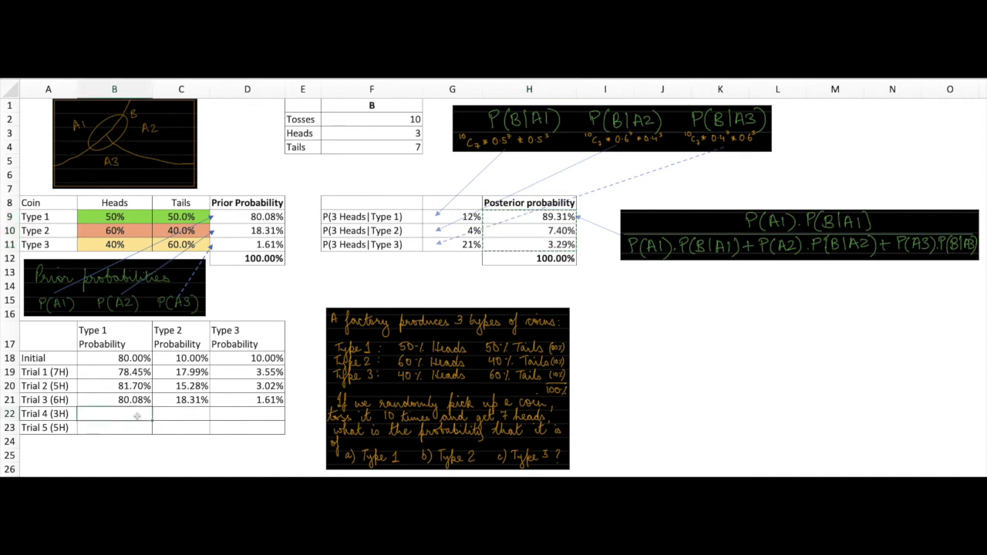
{"action": "key", "text": "ctrl+super+v"}
{"action": "left_click", "coordinate": [519, 140]}
{"action": "left_click", "coordinate": [607, 248]}
{"action": "left_click", "coordinate": [660, 264]}
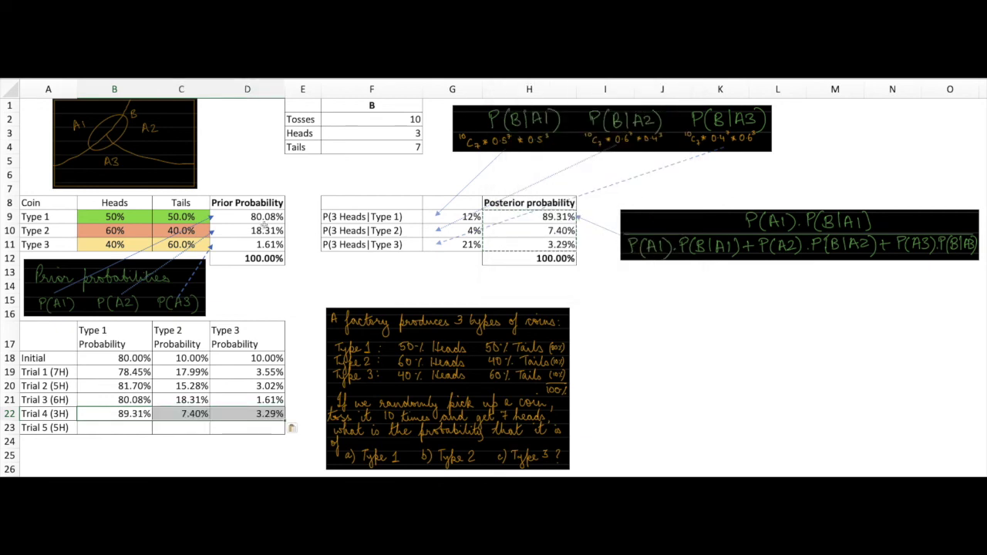
Step: Paste the copied Trial 4 posterior probabilities as values over the prior probabilities in D9:D11
{"action": "left_click", "coordinate": [253, 216]}
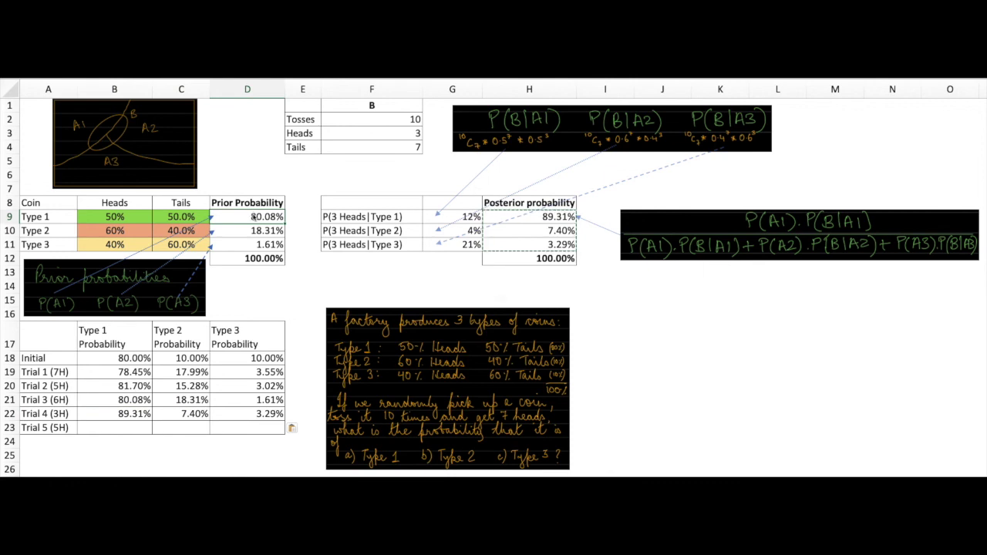
{"action": "key", "text": "ctrl+super+v"}
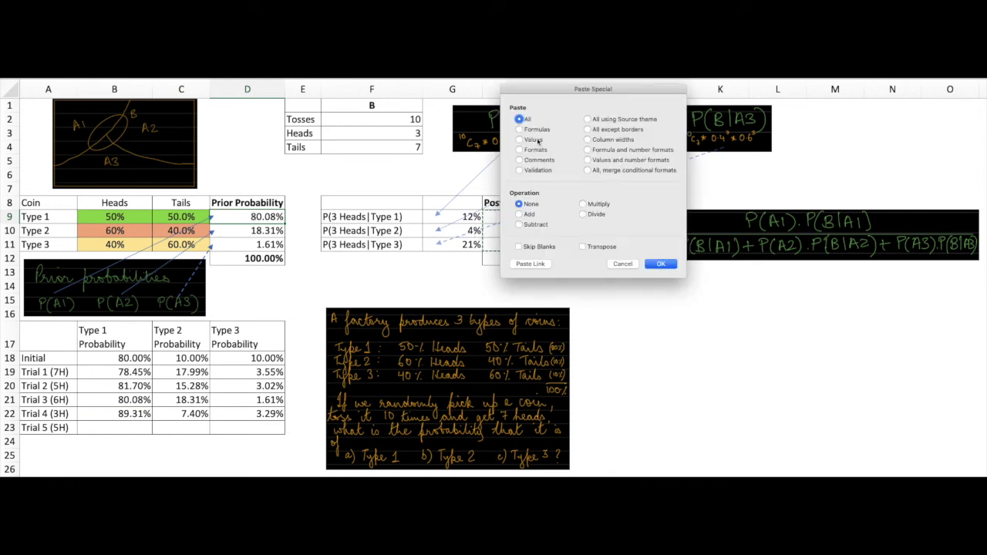
{"action": "left_click", "coordinate": [519, 139]}
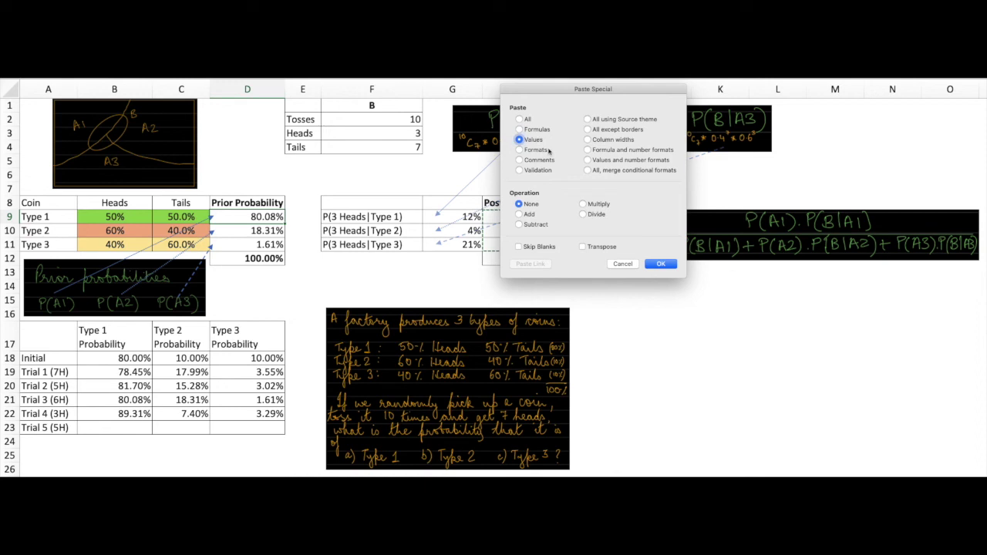
{"action": "left_click", "coordinate": [660, 264]}
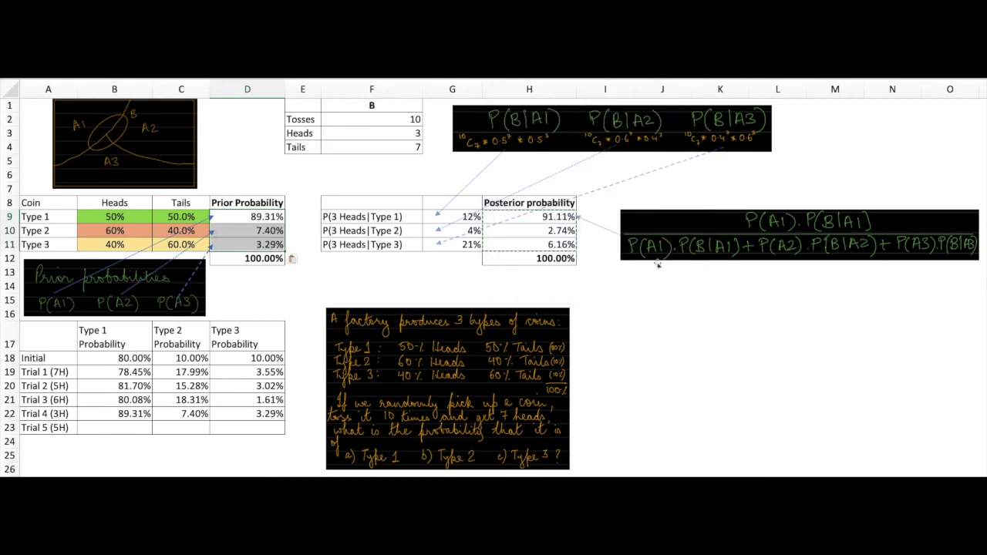
Step: Set the number of heads in F3 to 5 for the fifth trial
{"action": "left_click", "coordinate": [57, 428]}
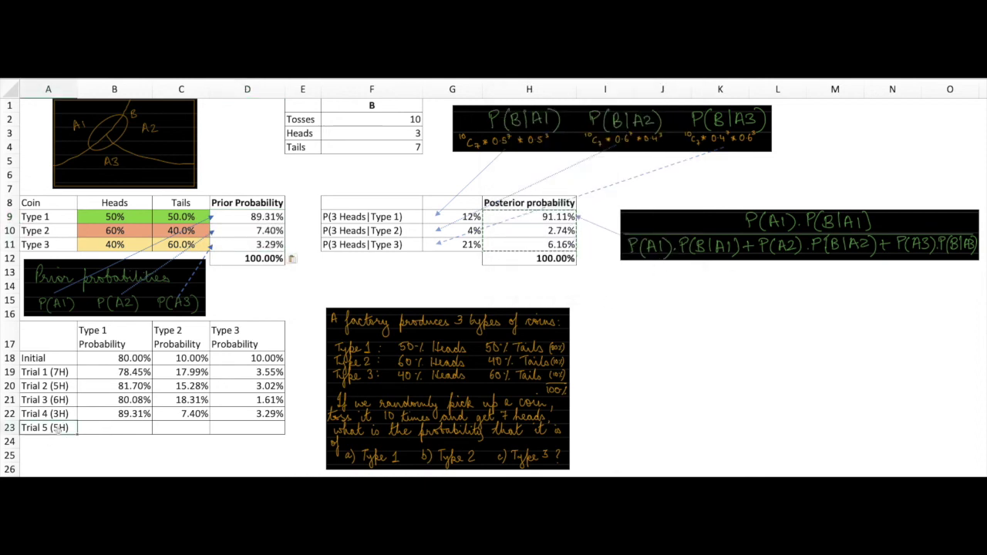
{"action": "left_click", "coordinate": [393, 134]}
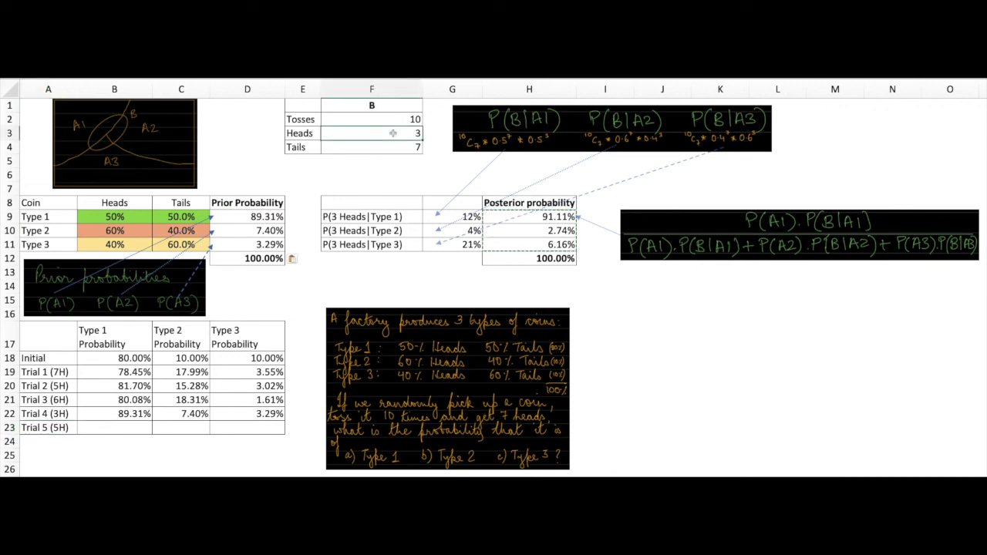
{"action": "type", "text": "5"}
{"action": "key", "text": "Return"}
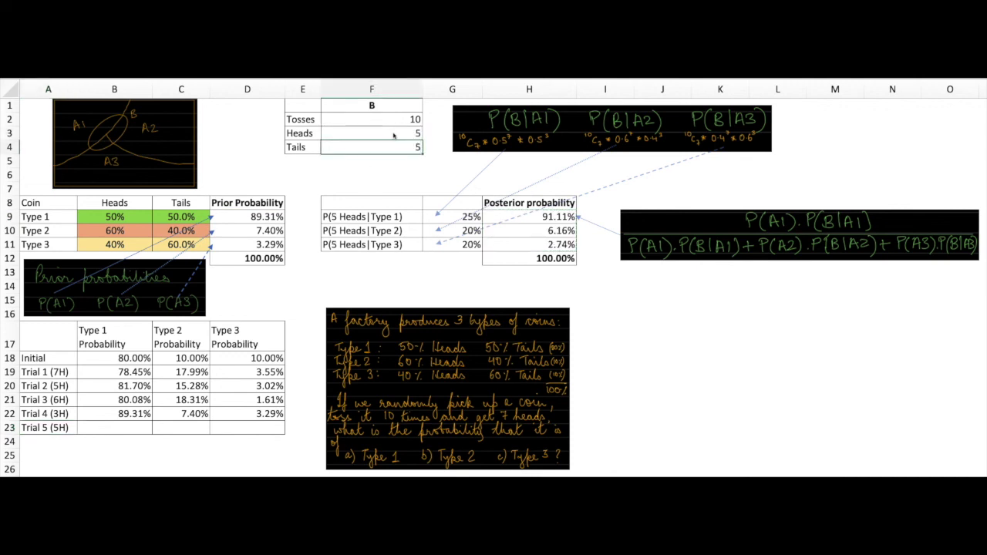
Step: Copy the posterior probabilities in H9:H11 and paste them as transposed values into the Trial 5 (5H) row, B23:D23
{"action": "left_click", "coordinate": [547, 231]}
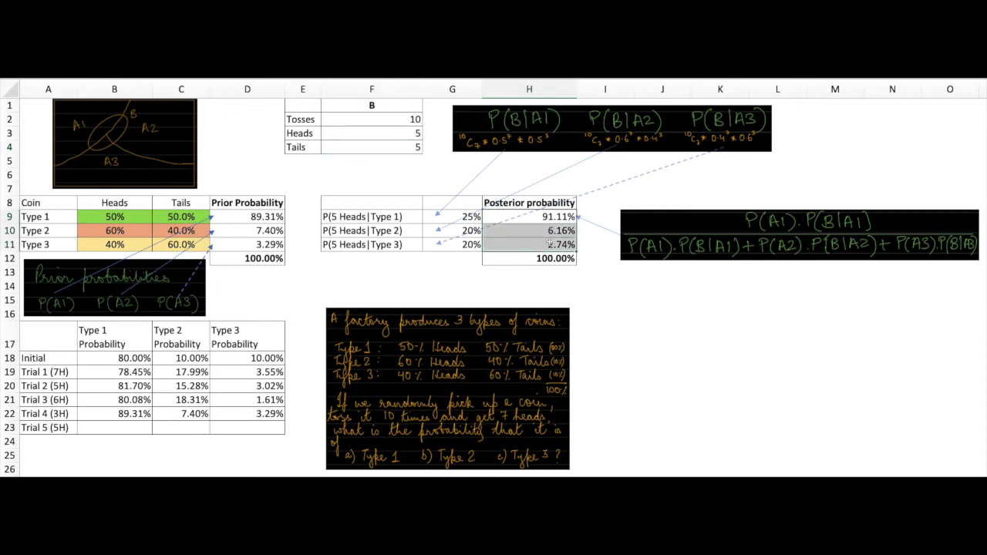
{"action": "left_click", "coordinate": [120, 429]}
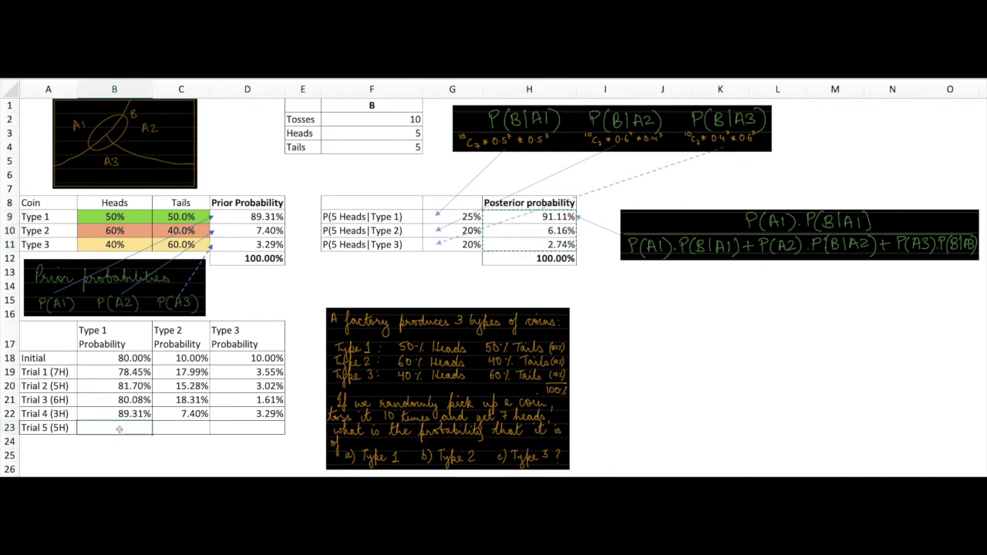
{"action": "key", "text": "ctrl+super+v"}
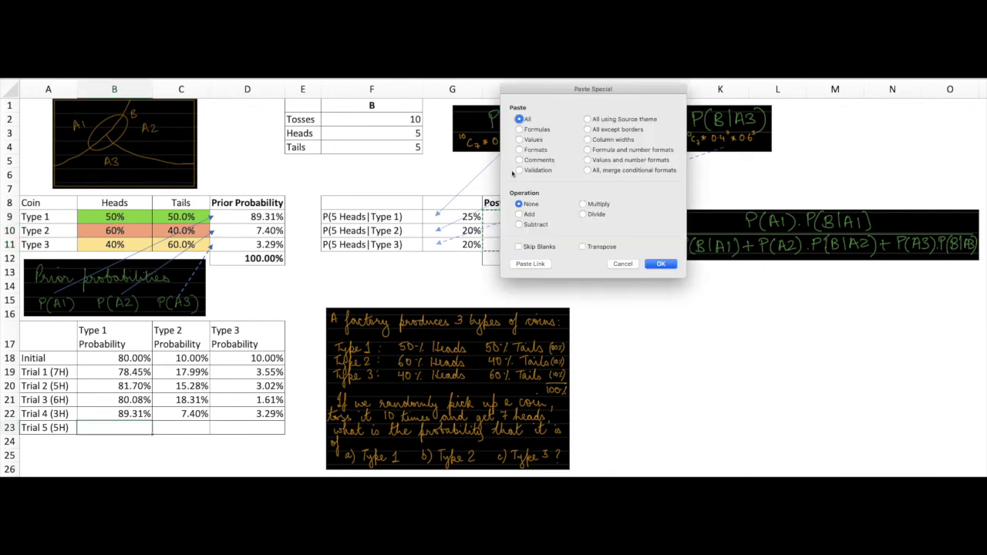
{"action": "left_click", "coordinate": [532, 143]}
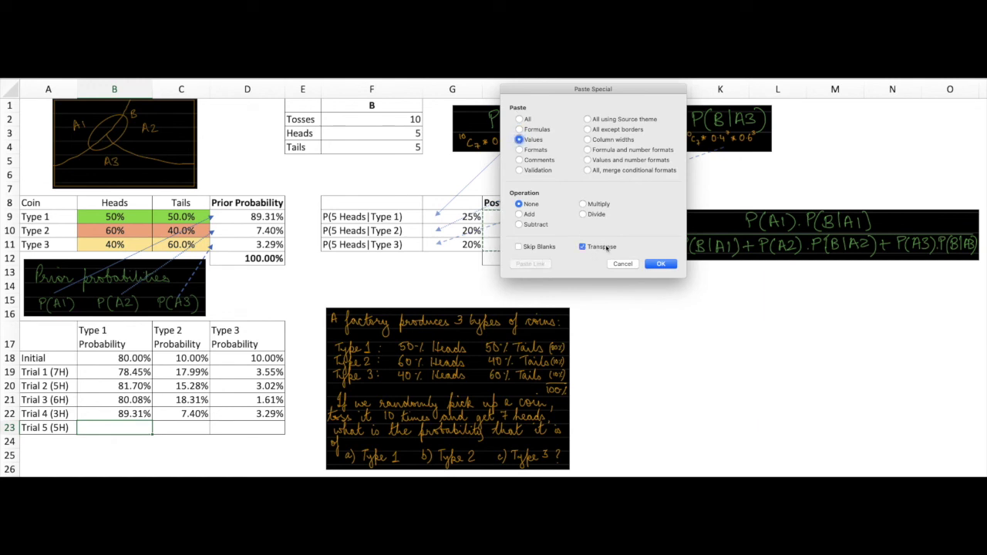
{"action": "left_click", "coordinate": [660, 264]}
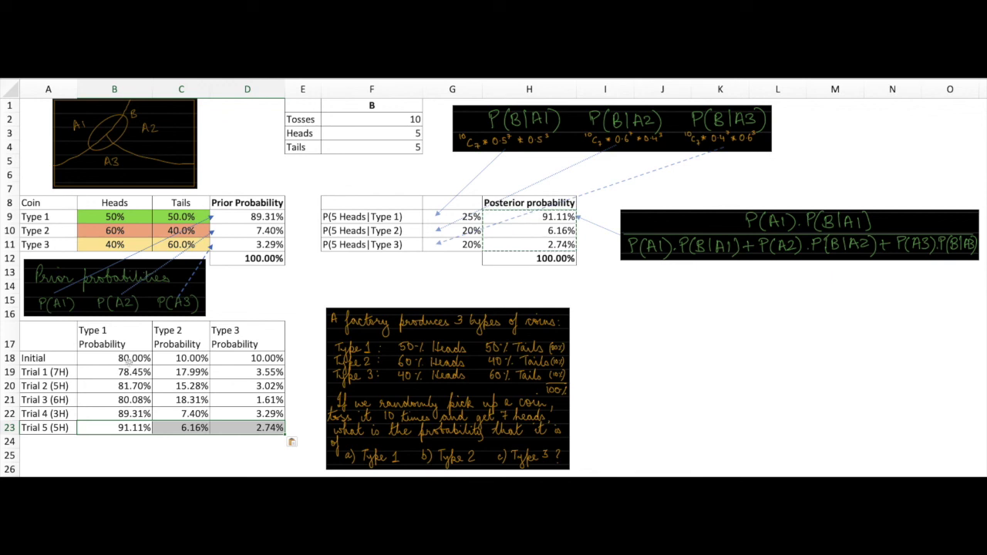
Step: Review the trial table in A17:D23, going through the initial probabilities of the three coin types and the five trial rows
{"action": "left_click_drag", "start_coordinate": [64, 337], "coordinate": [228, 424]}
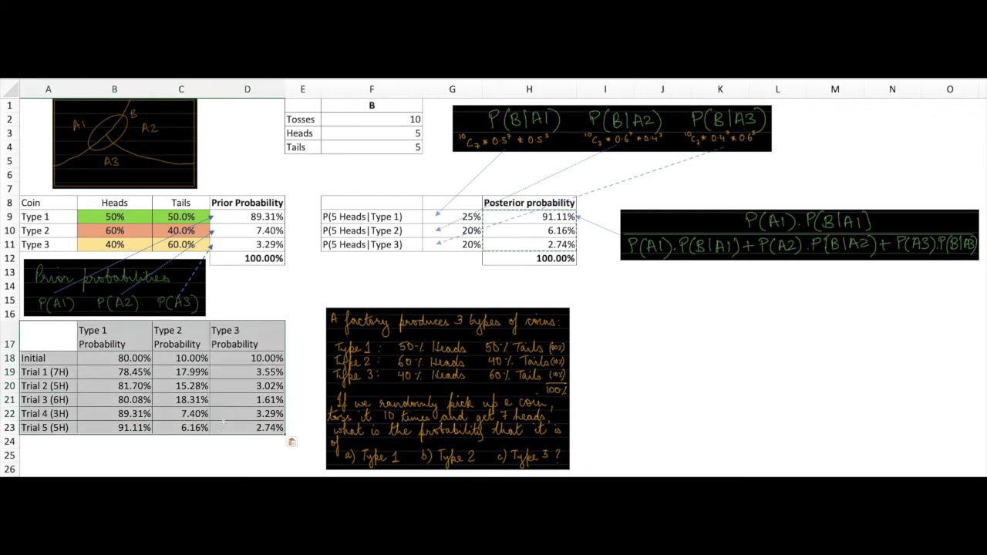
{"action": "left_click", "coordinate": [126, 371]}
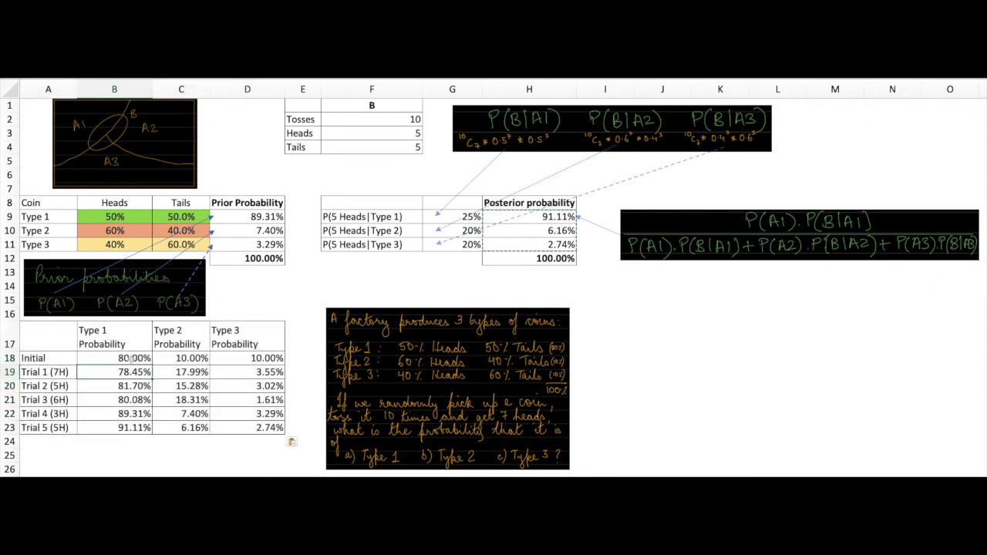
{"action": "left_click", "coordinate": [131, 359]}
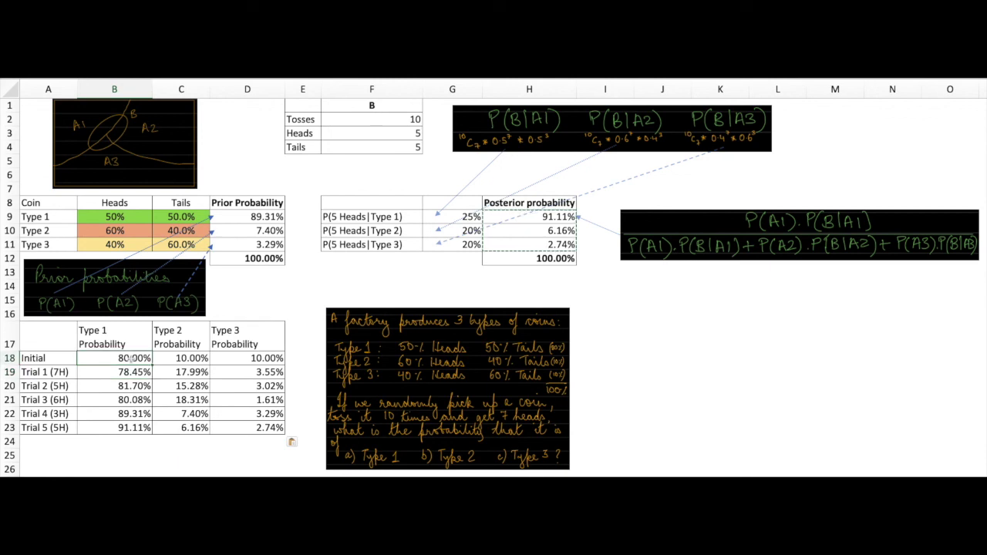
{"action": "left_click", "coordinate": [179, 358]}
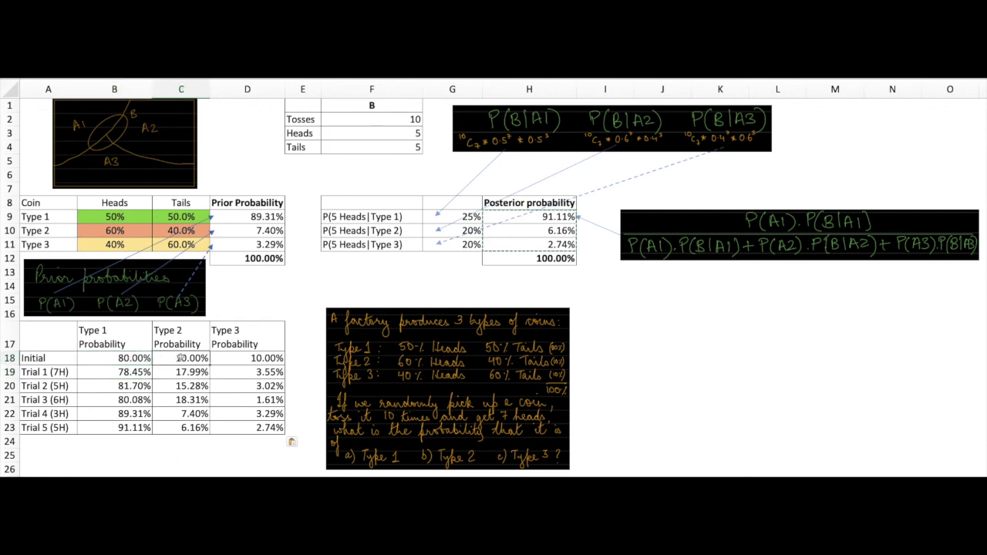
{"action": "left_click", "coordinate": [231, 358]}
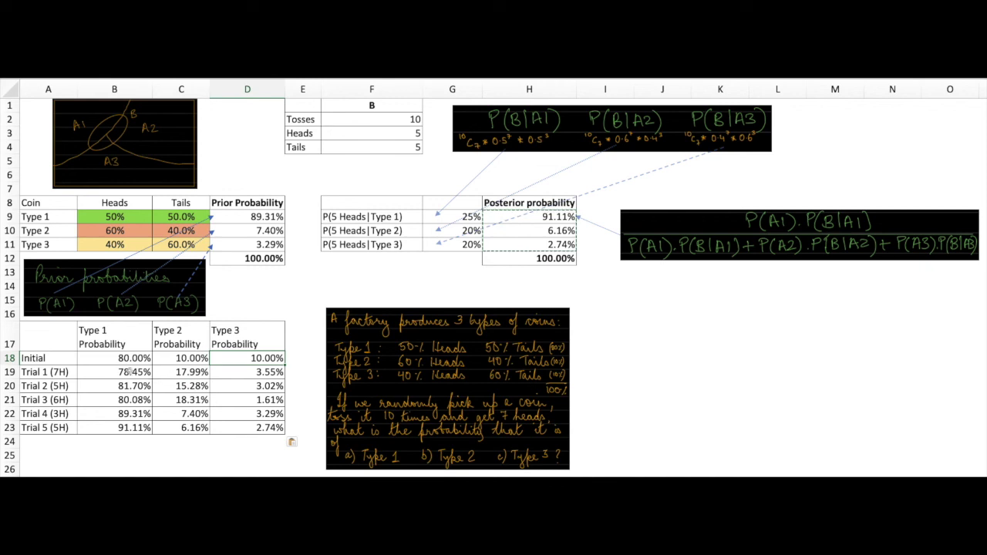
{"action": "left_click", "coordinate": [63, 372]}
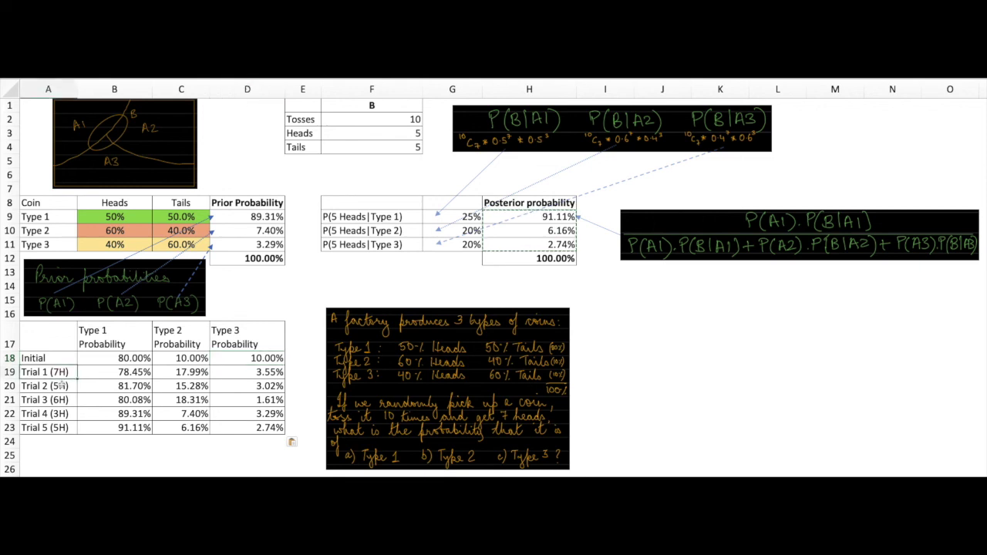
{"action": "left_click", "coordinate": [63, 386]}
{"action": "left_click", "coordinate": [61, 399]}
{"action": "left_click", "coordinate": [62, 415]}
{"action": "left_click", "coordinate": [61, 427]}
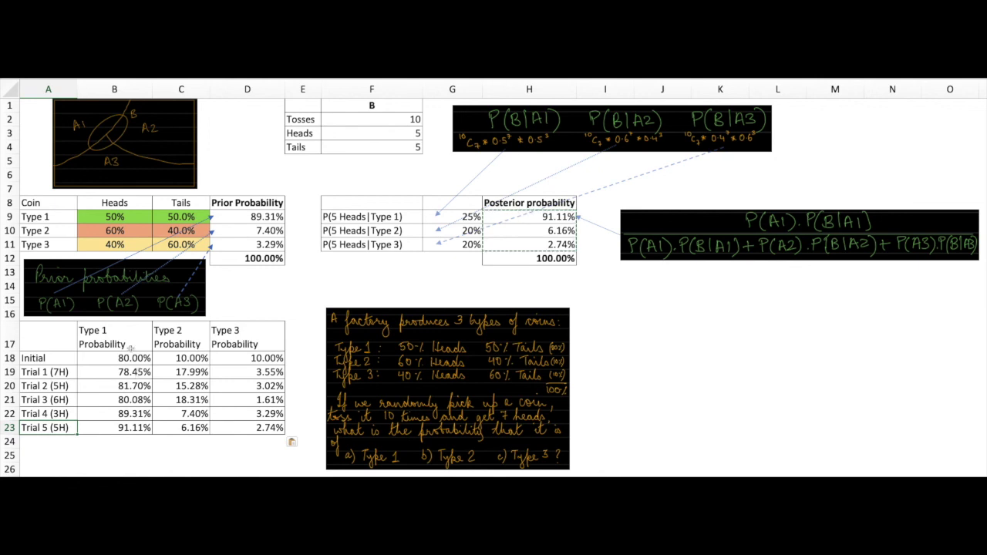
Step: Insert a line chart with markers from B17:D23, place it beside the trial table and select its Type 1 Probability series
{"action": "left_click_drag", "start_coordinate": [110, 333], "coordinate": [248, 422]}
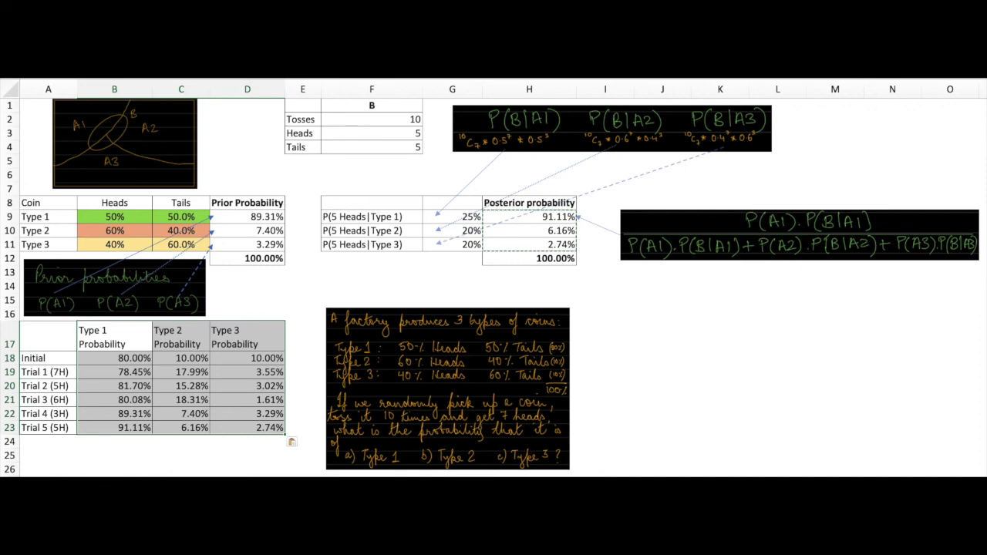
{"action": "left_click", "coordinate": [508, 96]}
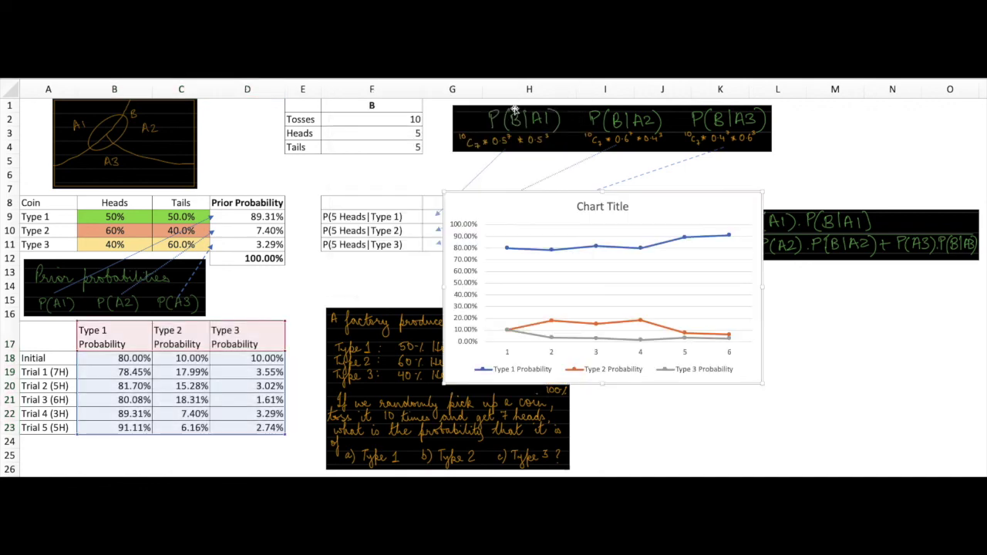
{"action": "left_click_drag", "start_coordinate": [560, 191], "coordinate": [431, 253]}
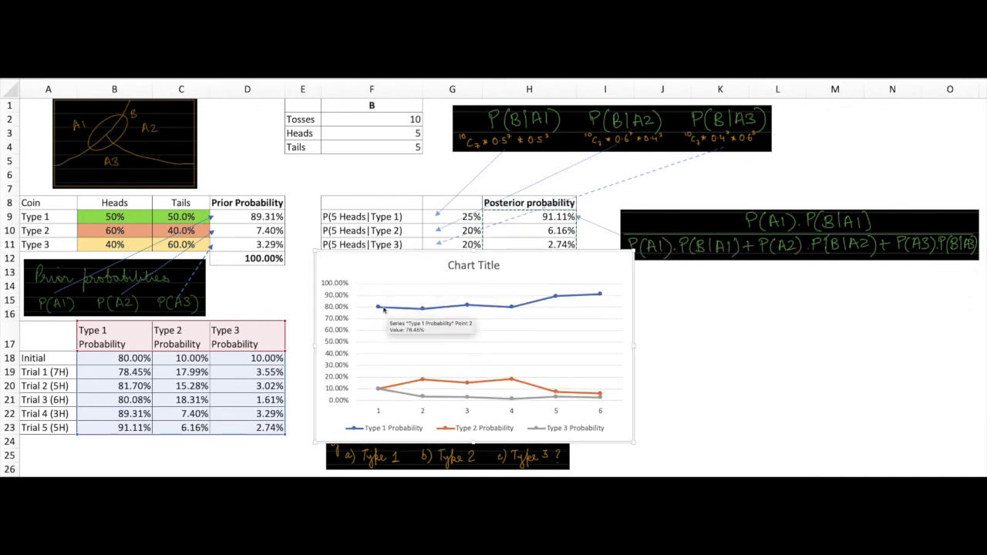
{"action": "left_click", "coordinate": [411, 309]}
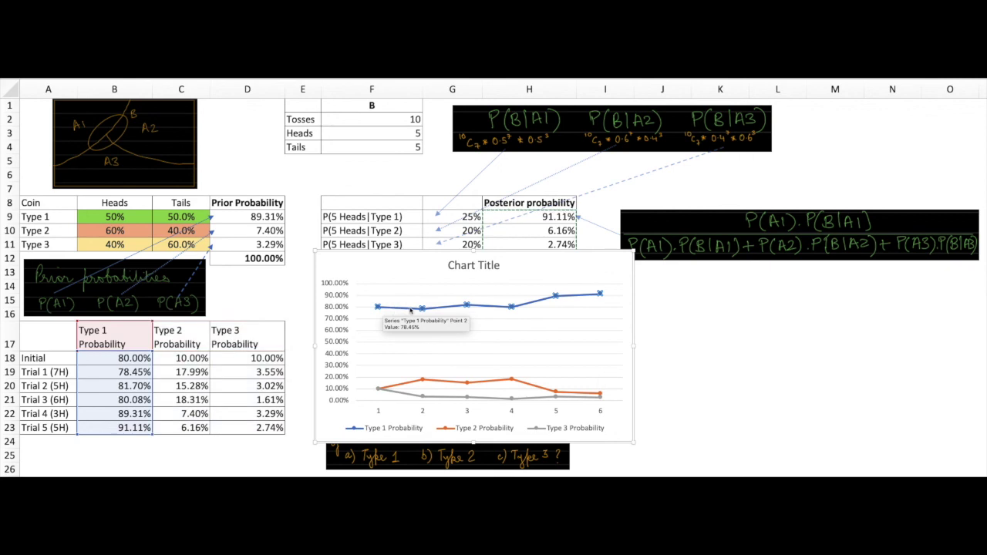